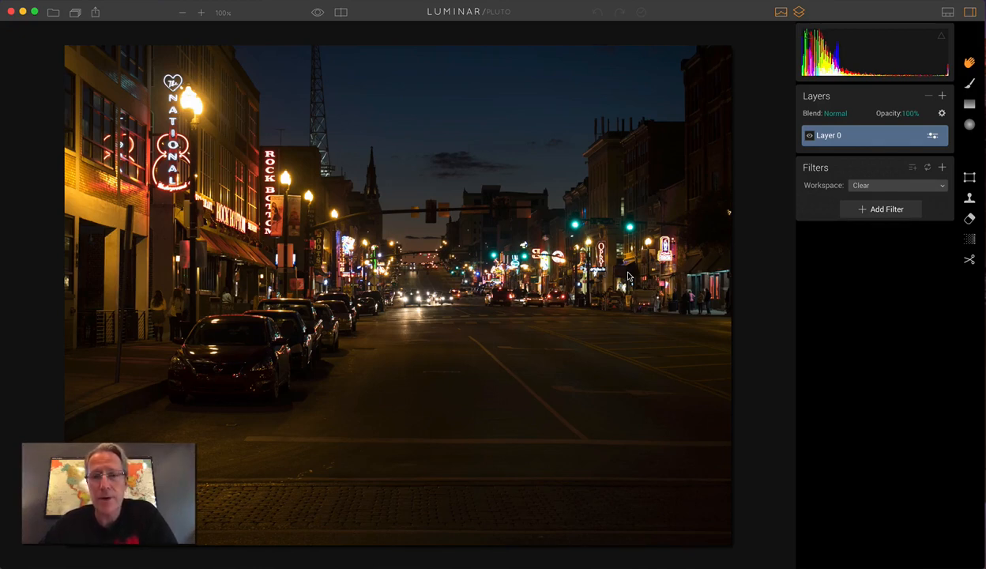
Step: Hide the histogram and show the A Moveable Feast preset collection
click(781, 13)
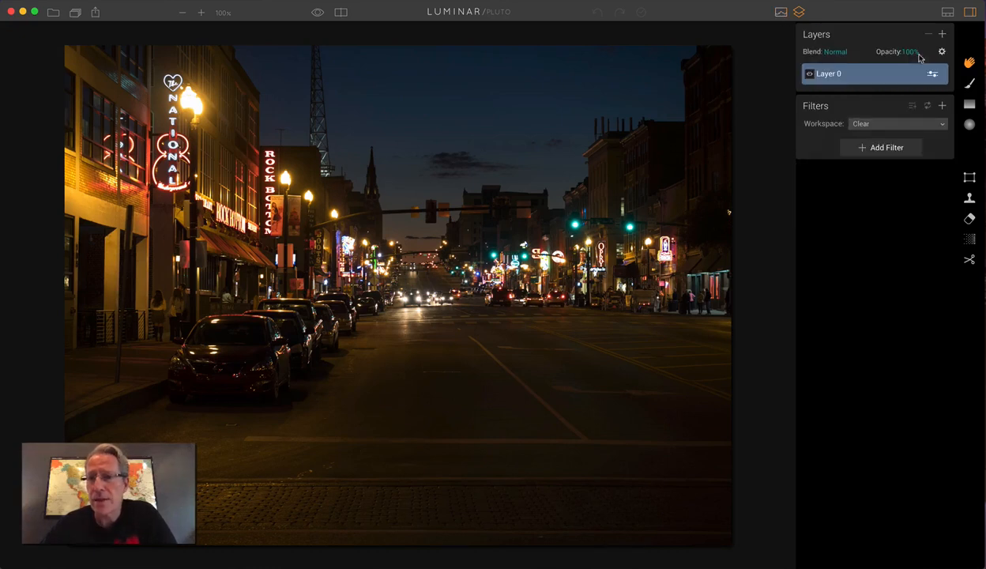
click(945, 10)
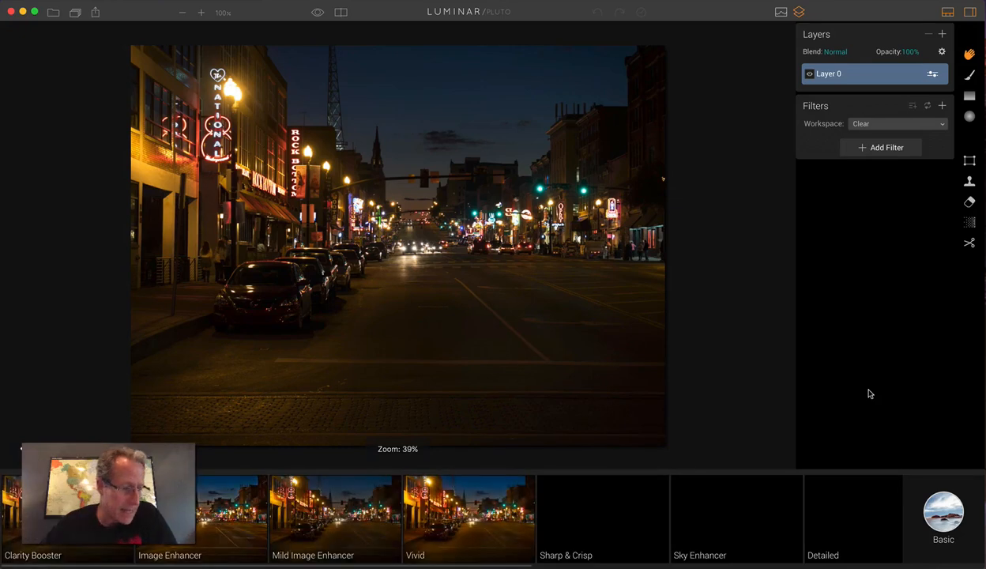
click(945, 531)
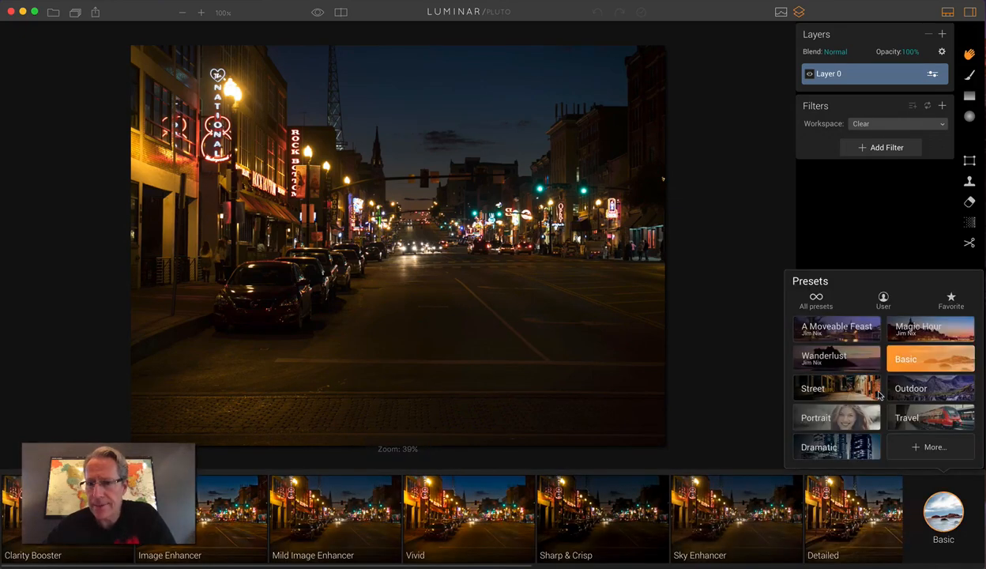
click(822, 324)
Step: Apply the Les Deux Magots preset to the night street photo, hide the presets and compare before and after
scroll(573, 518, right, 5)
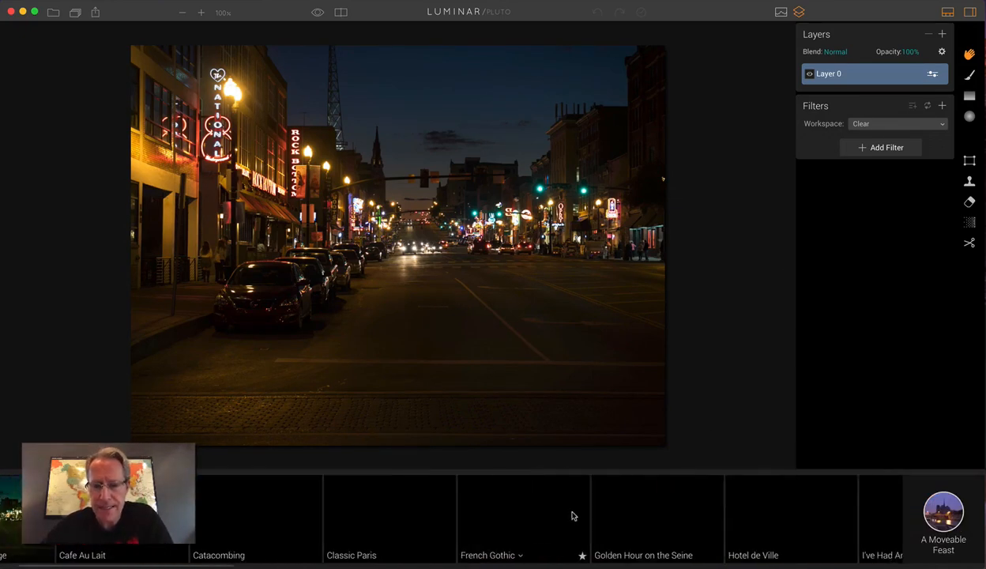
scroll(573, 515, right, 5)
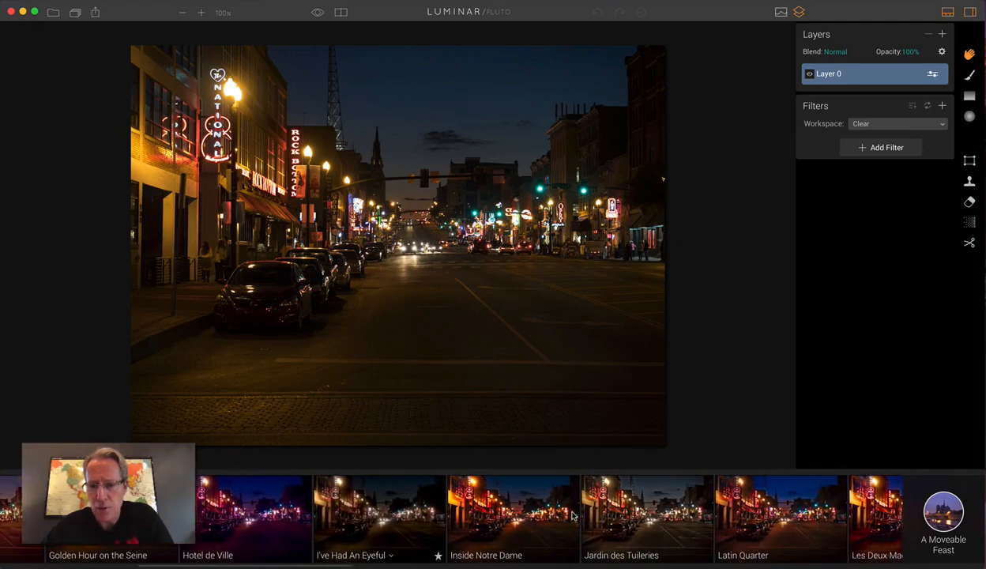
click(773, 504)
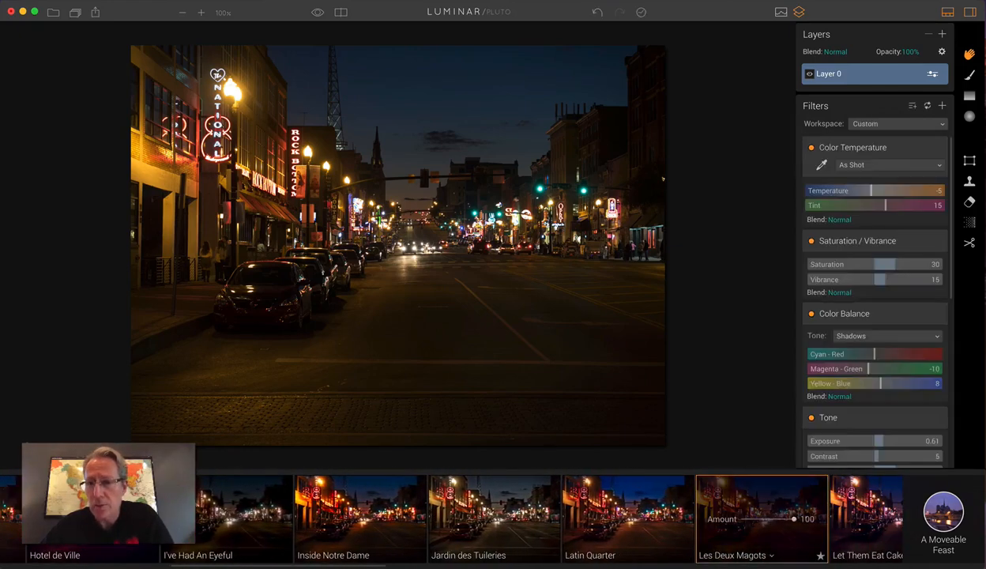
click(948, 12)
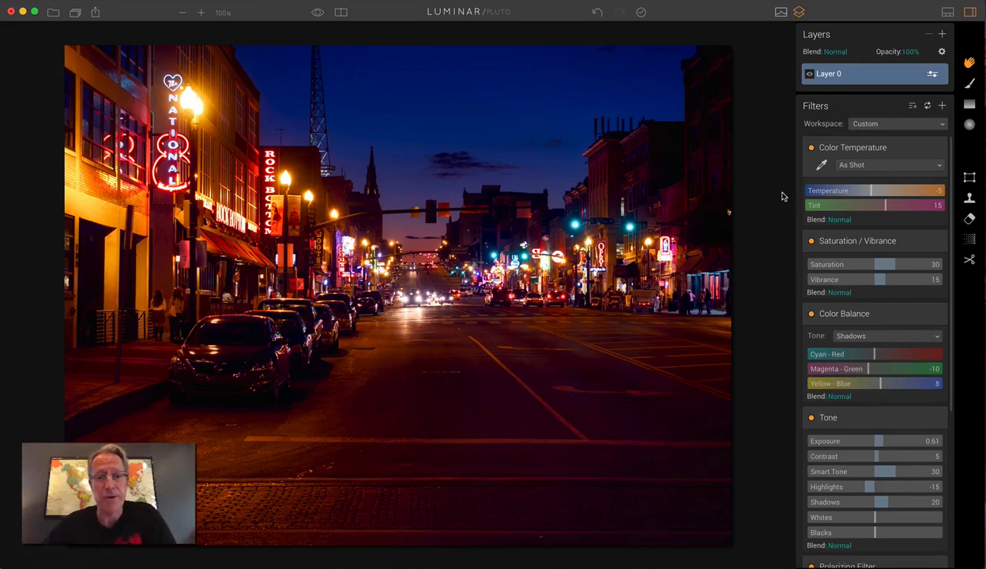
click(339, 12)
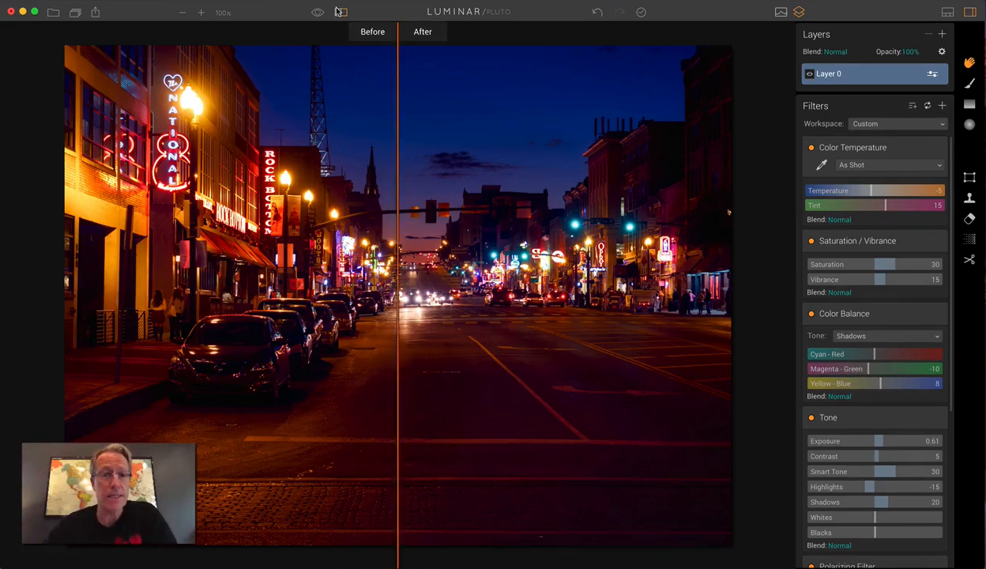
click(339, 12)
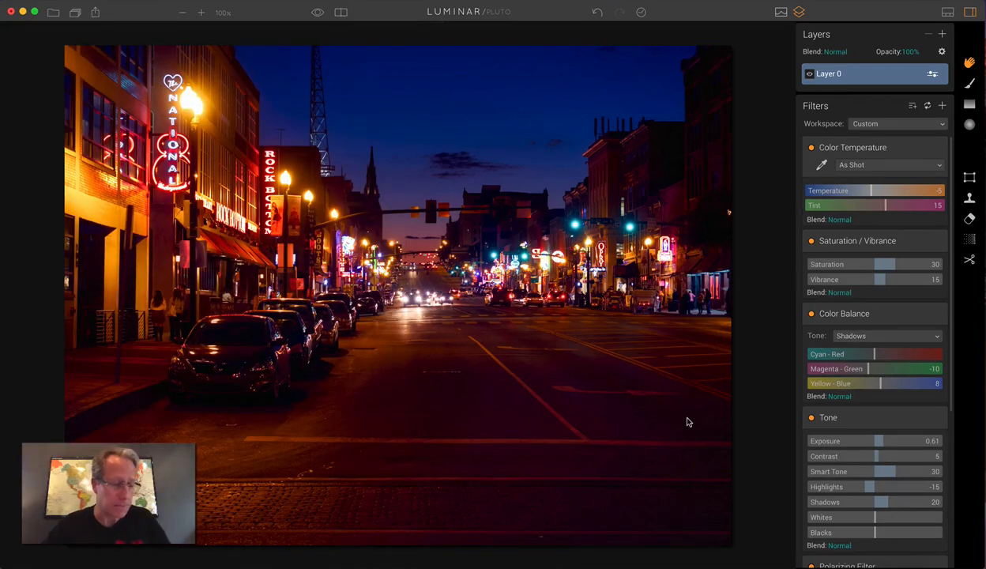
Step: Add the Top & Bottom Lighting and Structure filters to Layer 0
scroll(867, 340, down, 5)
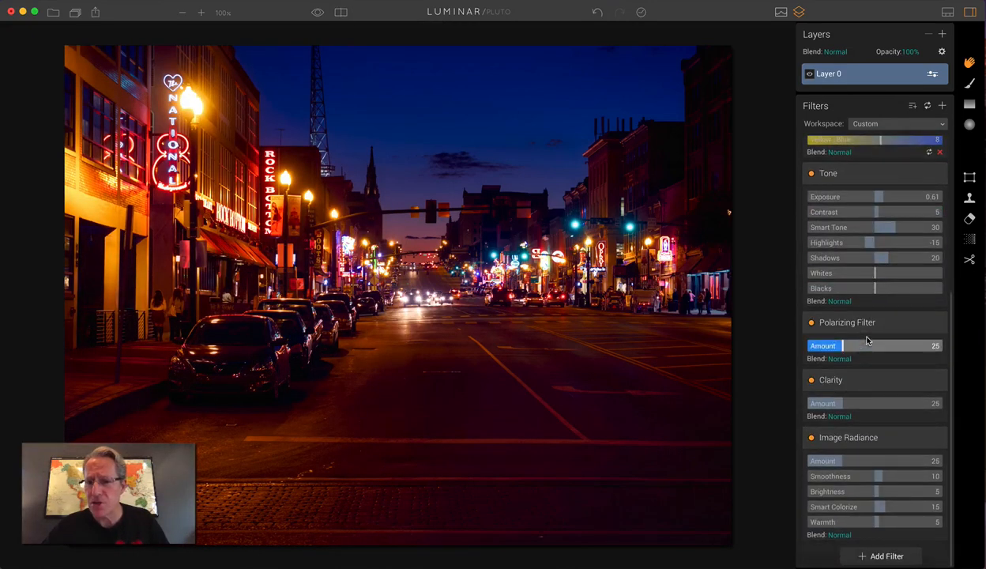
click(879, 555)
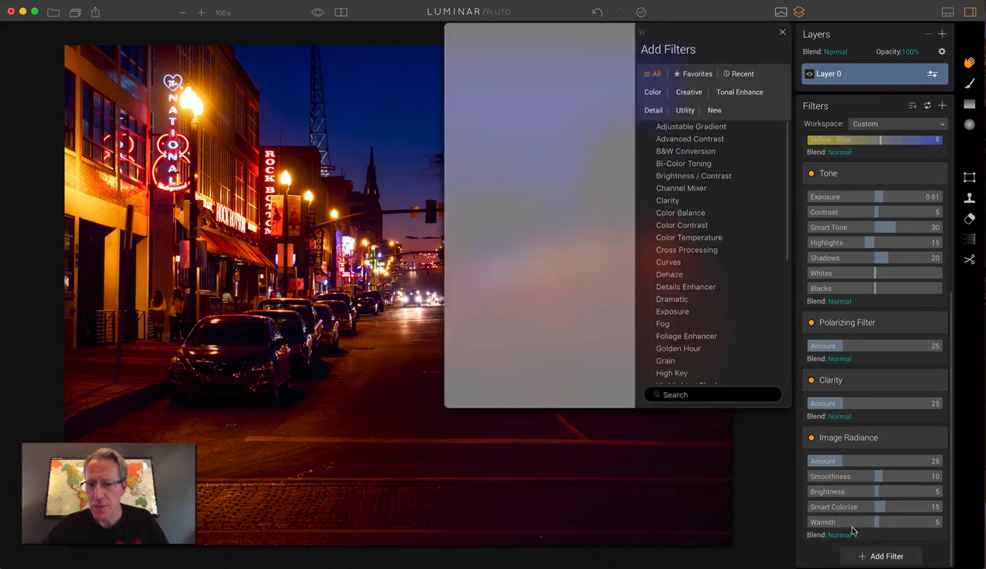
scroll(731, 316, down, 6)
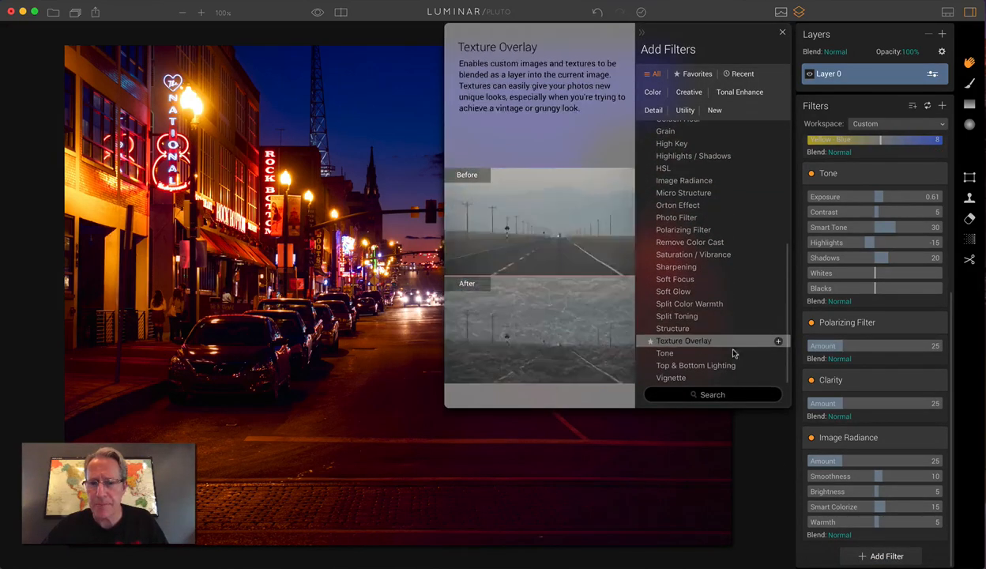
click(778, 367)
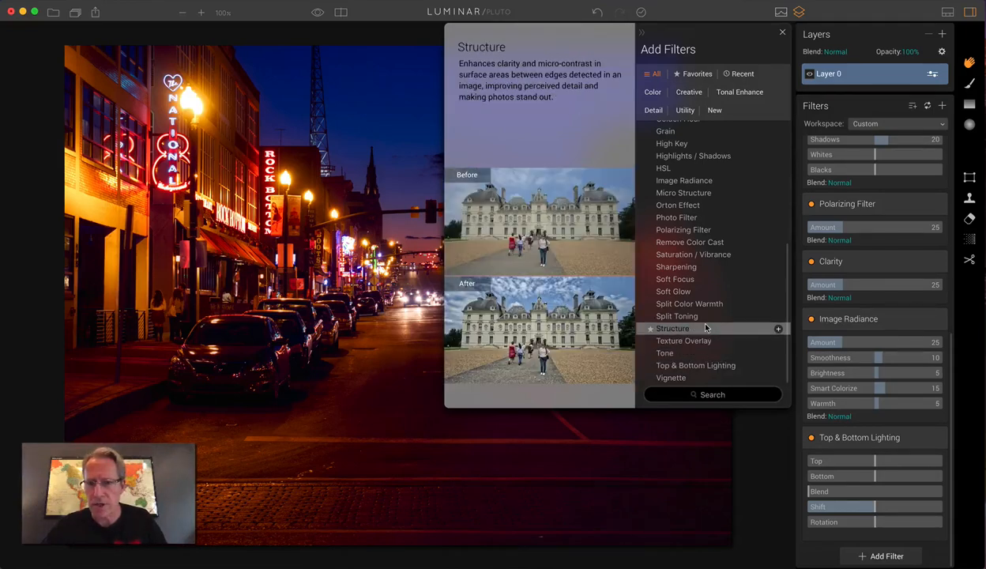
click(778, 328)
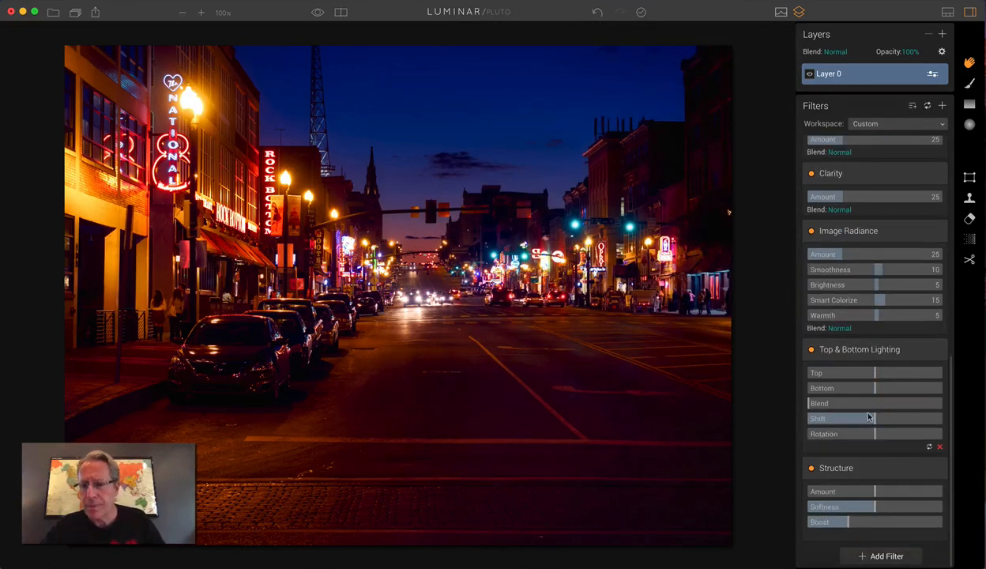
Step: Set Bottom to 35 in the Top & Bottom Lighting filter and Amount to 35 in the Structure filter
drag(873, 393, 895, 391)
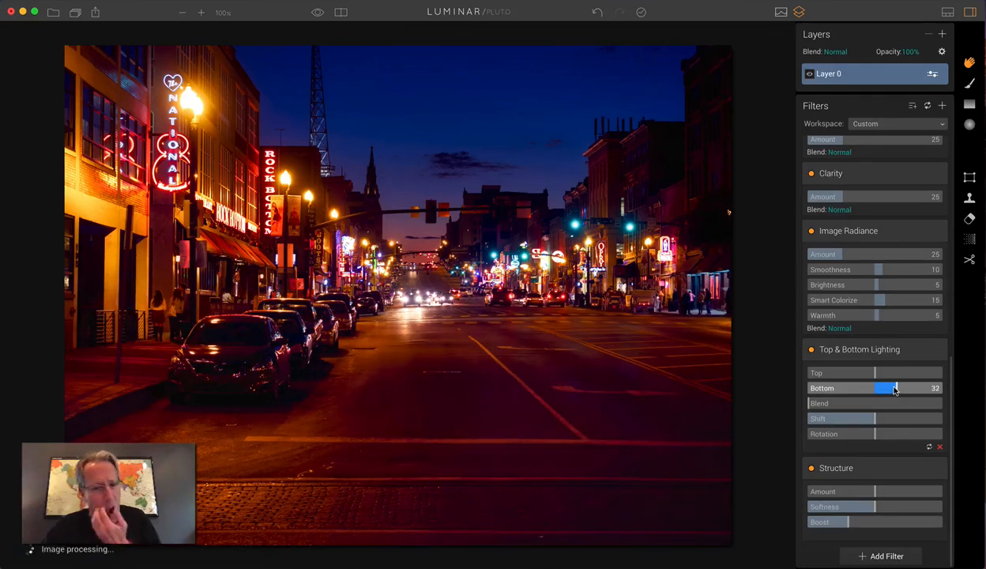
drag(895, 390, 898, 388)
click(877, 491)
drag(877, 492, 897, 491)
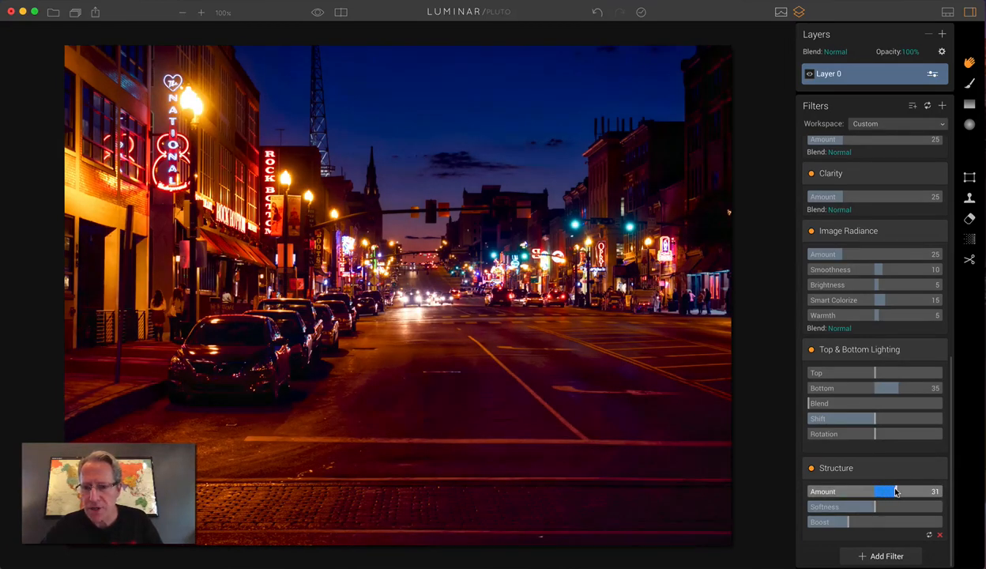
click(850, 521)
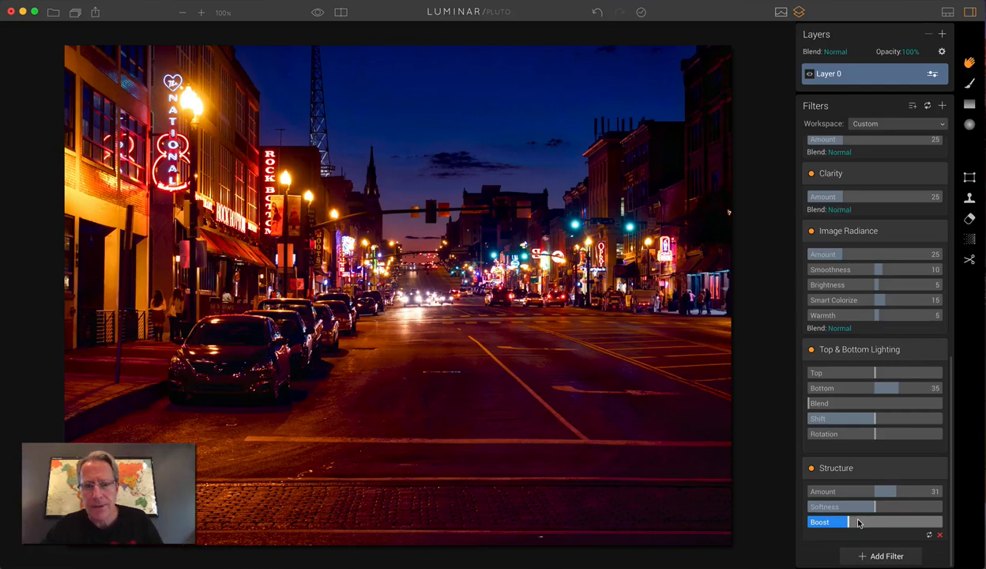
drag(896, 493, 899, 492)
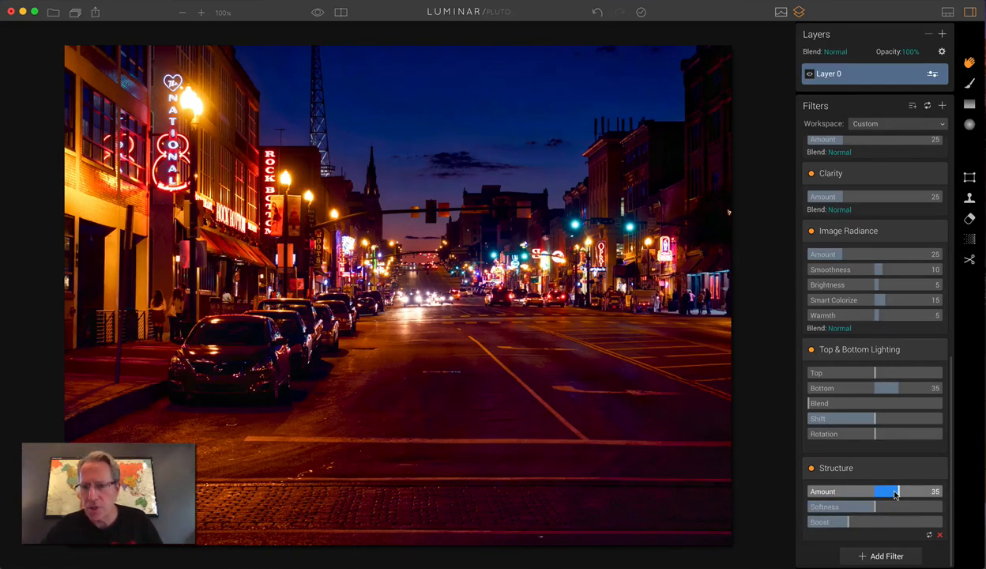
Step: Set up a brush mask on the Structure filter with brush size 124 and 100% opacity
click(970, 84)
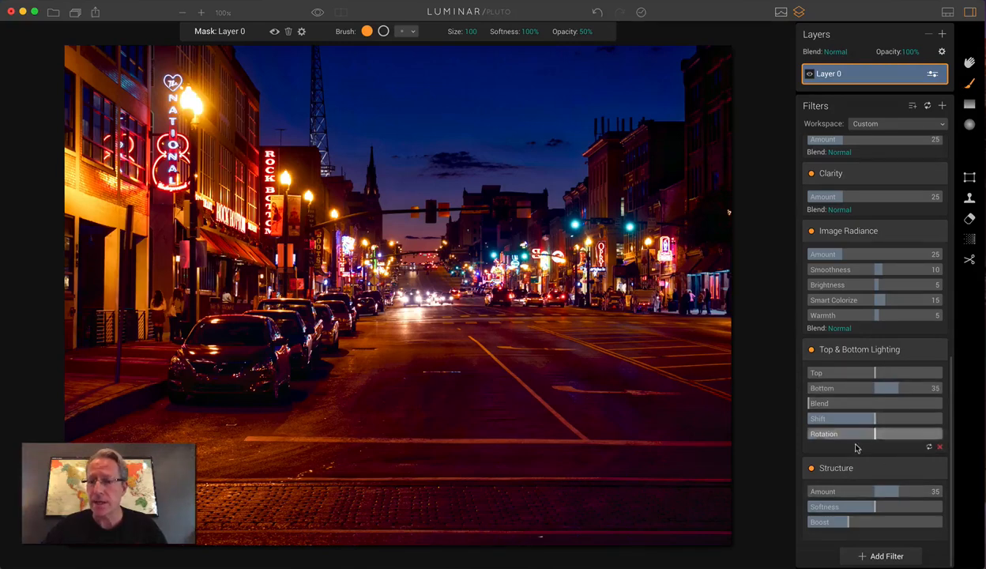
click(859, 469)
click(899, 468)
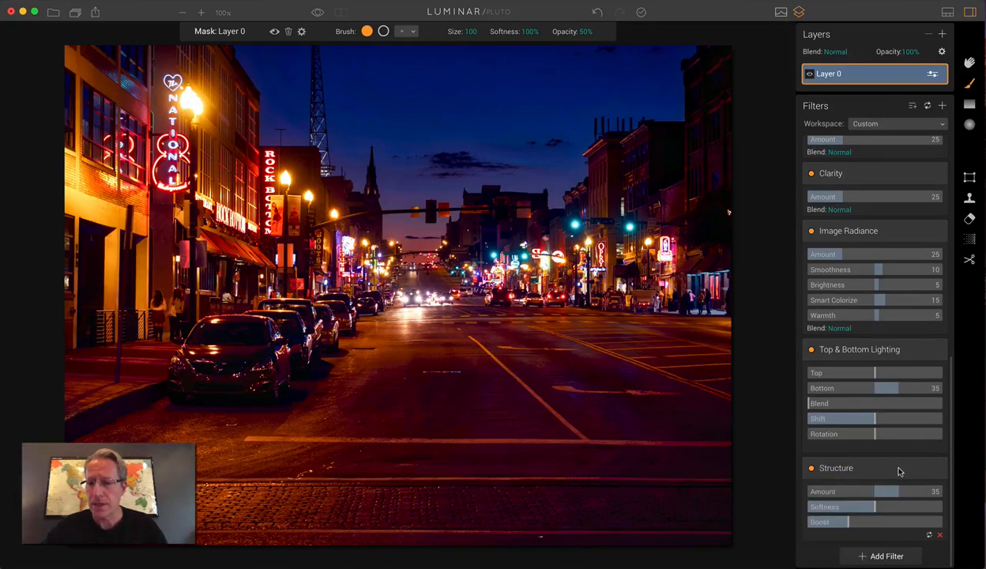
click(898, 472)
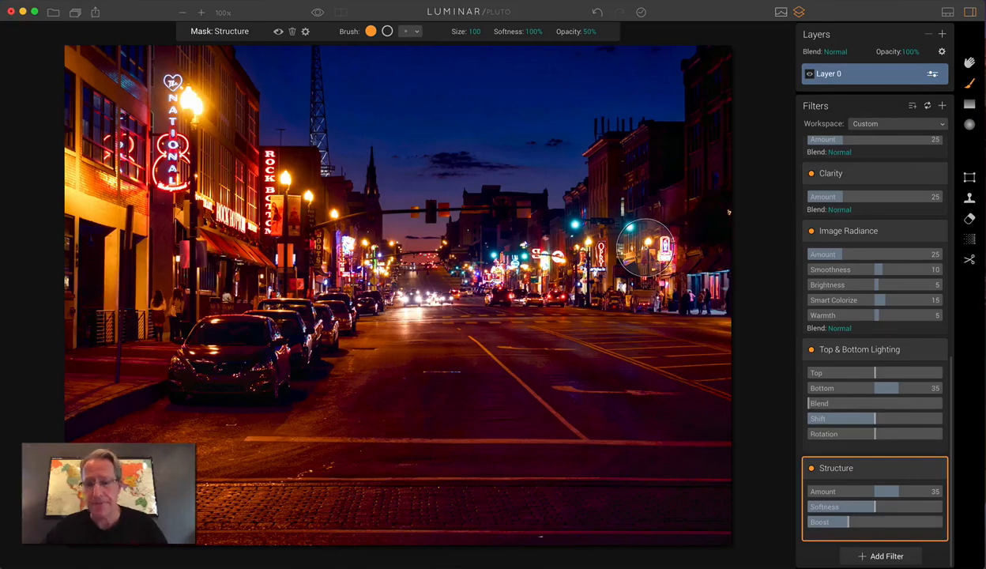
key(bracketright)
key(bracketright)
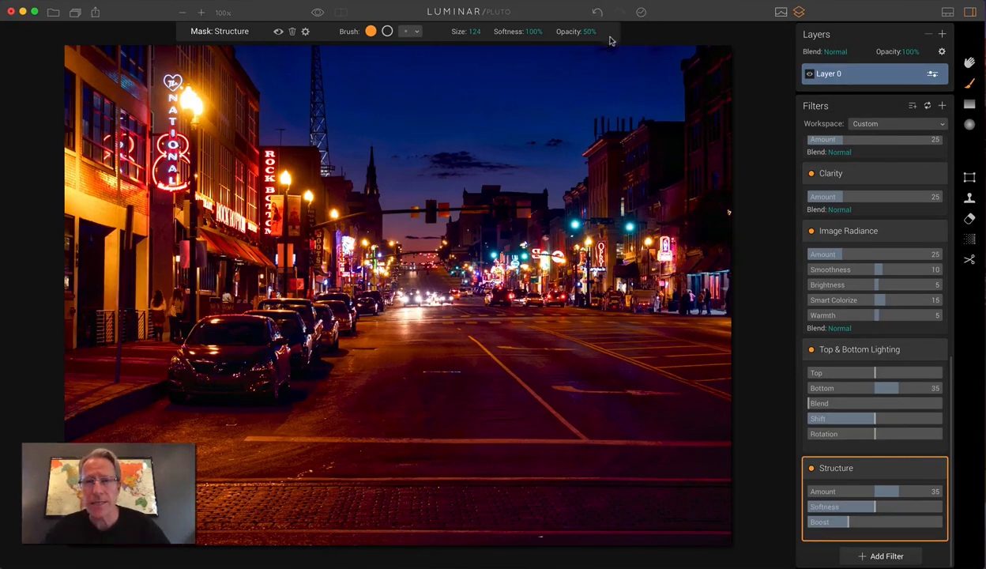
click(592, 33)
drag(578, 51, 629, 51)
Step: Paint the Structure mask over the buildings and street but not the sky, using the mask overlay to fill gaps
mouse_move(674, 189)
mouse_down()
mouse_move(620, 239)
mouse_move(647, 239)
mouse_move(623, 191)
mouse_move(547, 289)
mouse_move(617, 312)
mouse_up()
mouse_move(409, 394)
mouse_down()
mouse_move(625, 420)
mouse_move(563, 412)
mouse_move(561, 449)
mouse_move(615, 514)
mouse_move(540, 480)
mouse_move(325, 463)
mouse_move(501, 366)
mouse_move(372, 335)
mouse_move(390, 317)
mouse_move(356, 292)
mouse_move(362, 267)
mouse_move(320, 240)
mouse_move(307, 258)
mouse_move(299, 200)
mouse_move(267, 197)
mouse_move(193, 120)
mouse_move(168, 136)
mouse_move(194, 163)
mouse_move(203, 256)
mouse_move(149, 98)
mouse_move(109, 58)
mouse_move(129, 302)
mouse_move(204, 310)
mouse_move(169, 282)
mouse_move(434, 355)
mouse_move(464, 505)
mouse_move(202, 469)
mouse_move(498, 423)
mouse_move(594, 352)
mouse_move(530, 332)
mouse_move(653, 320)
mouse_up()
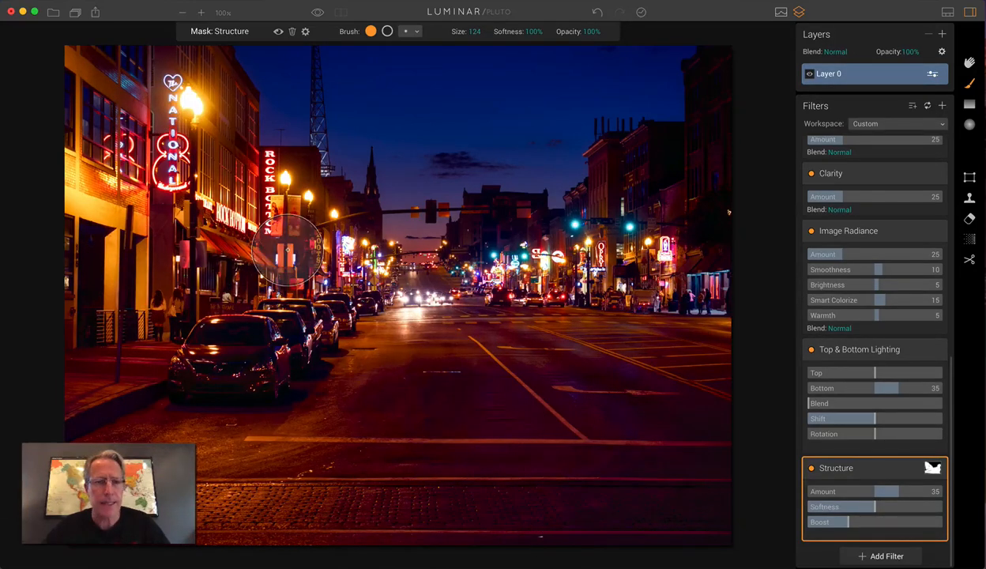
click(277, 32)
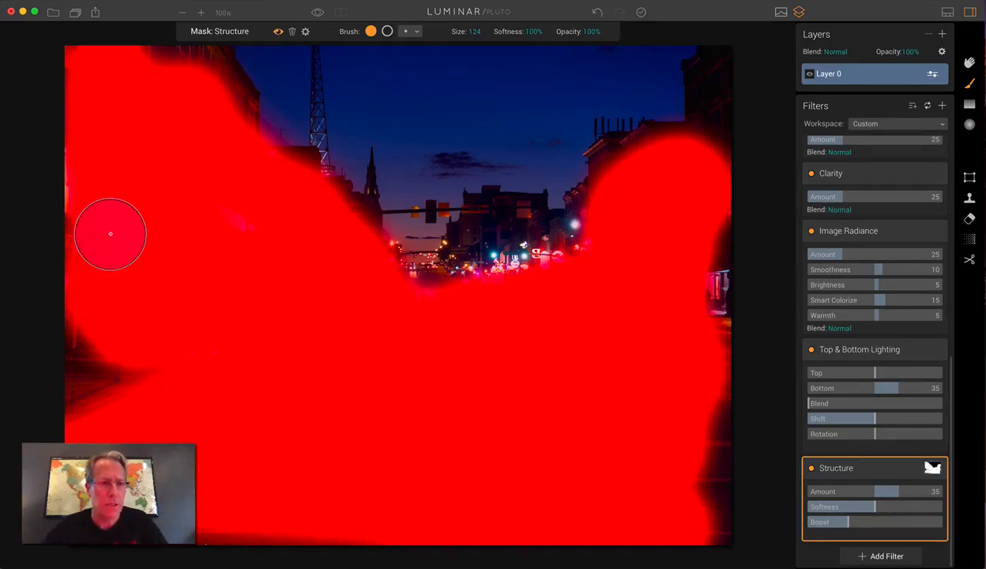
drag(103, 236, 57, 242)
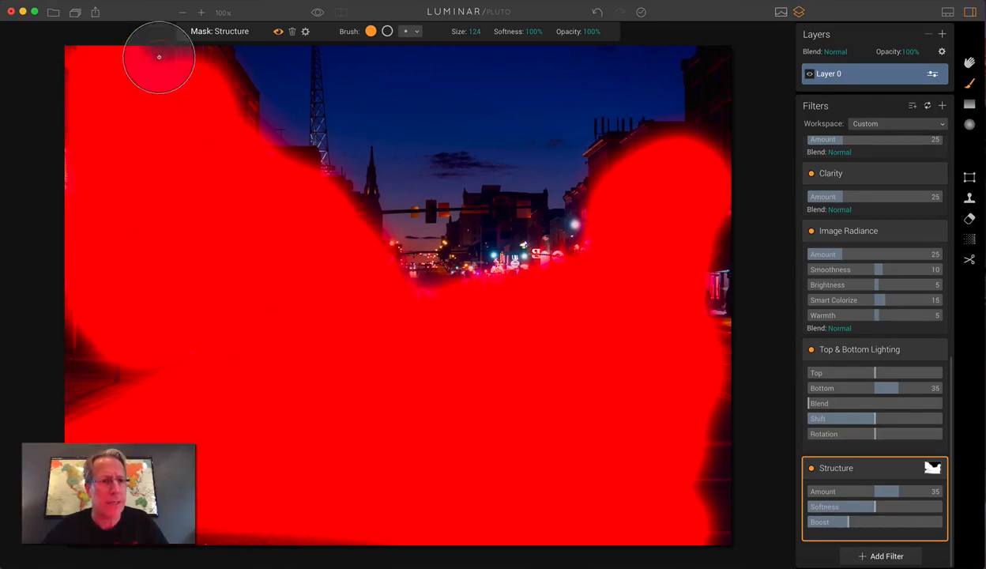
mouse_move(56, 212)
mouse_down()
mouse_move(40, 558)
mouse_move(151, 374)
mouse_move(138, 374)
mouse_up()
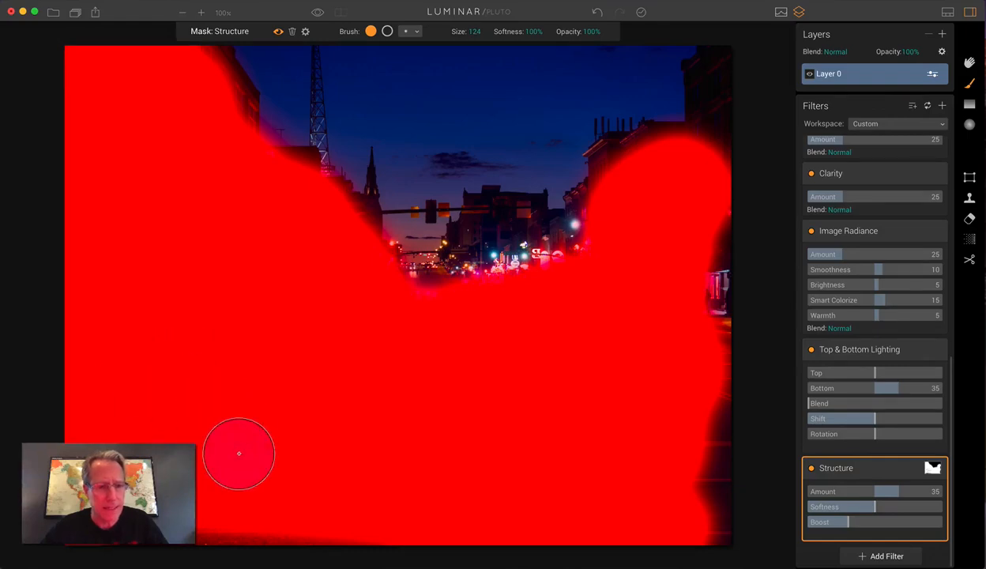
mouse_move(638, 494)
mouse_down()
mouse_move(735, 498)
mouse_move(699, 339)
mouse_move(699, 256)
mouse_move(718, 190)
mouse_move(581, 257)
mouse_move(524, 246)
mouse_move(491, 259)
mouse_move(481, 287)
mouse_move(441, 319)
mouse_move(660, 461)
mouse_move(718, 532)
mouse_up()
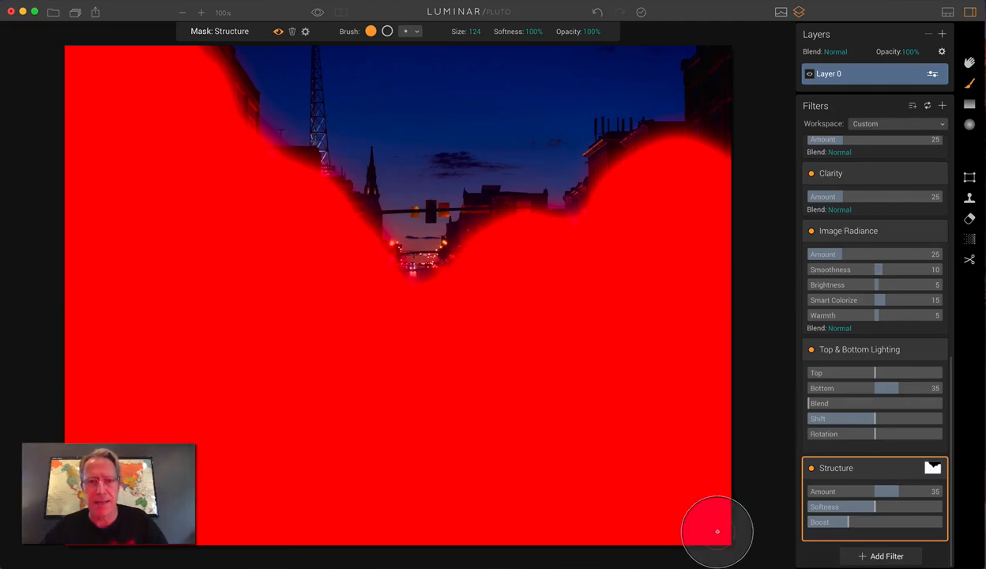
click(278, 31)
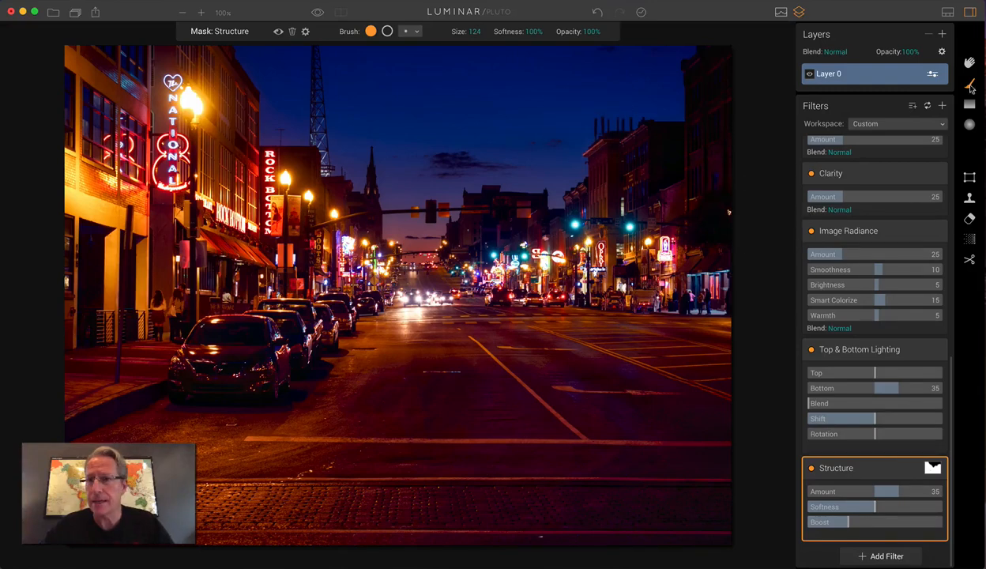
Step: Leave the mask brush and compare the edited photo with the original side by side
click(969, 61)
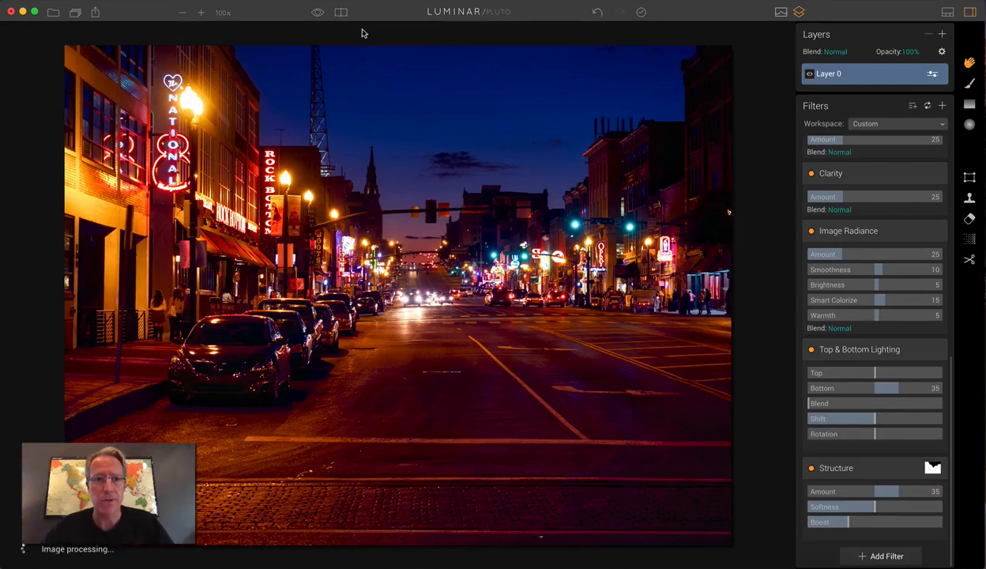
click(341, 12)
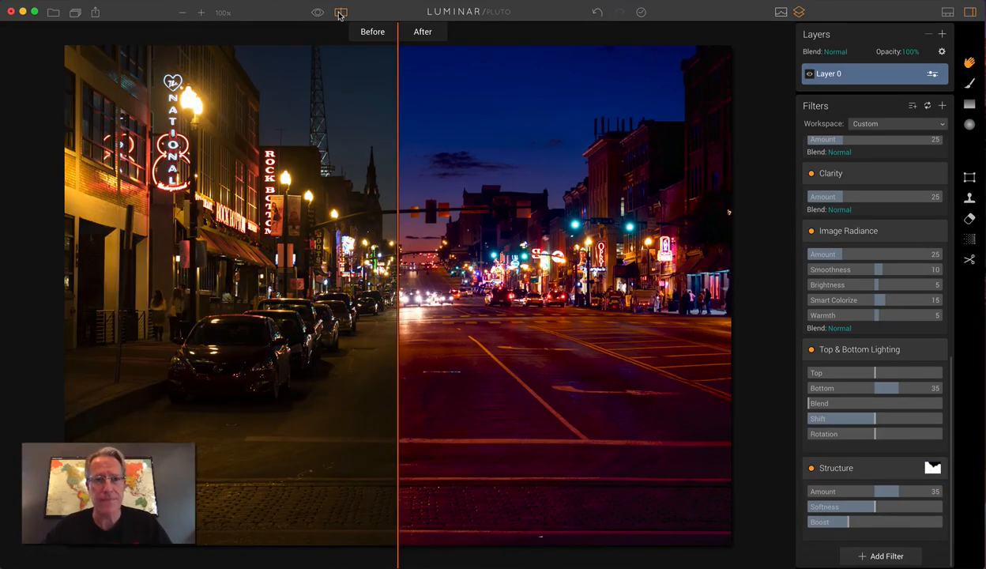
click(340, 13)
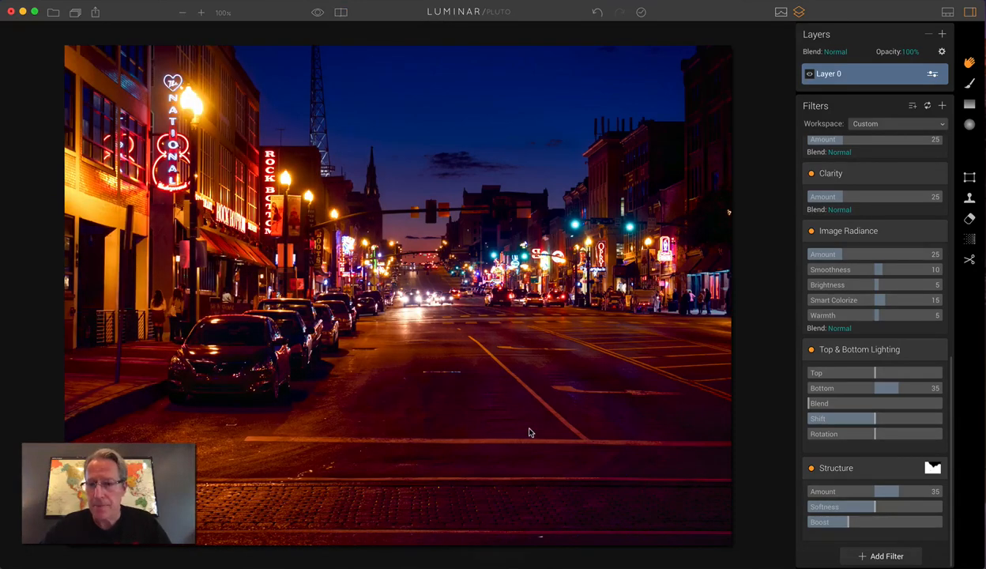
Step: Crop the photo to 4608 x 2895 with a free ratio, cutting off the cobblestone strip in the foreground
key(c)
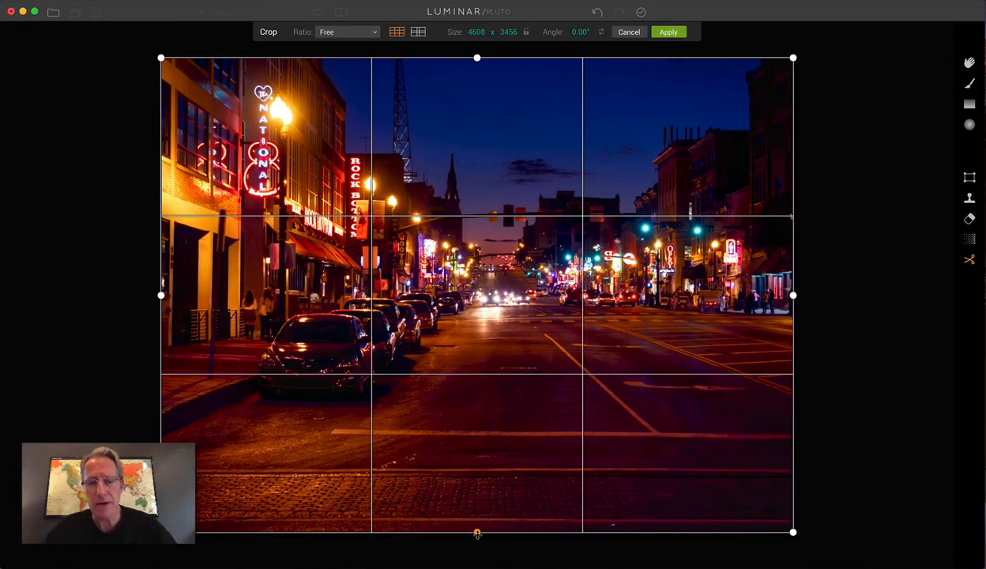
drag(477, 534, 479, 494)
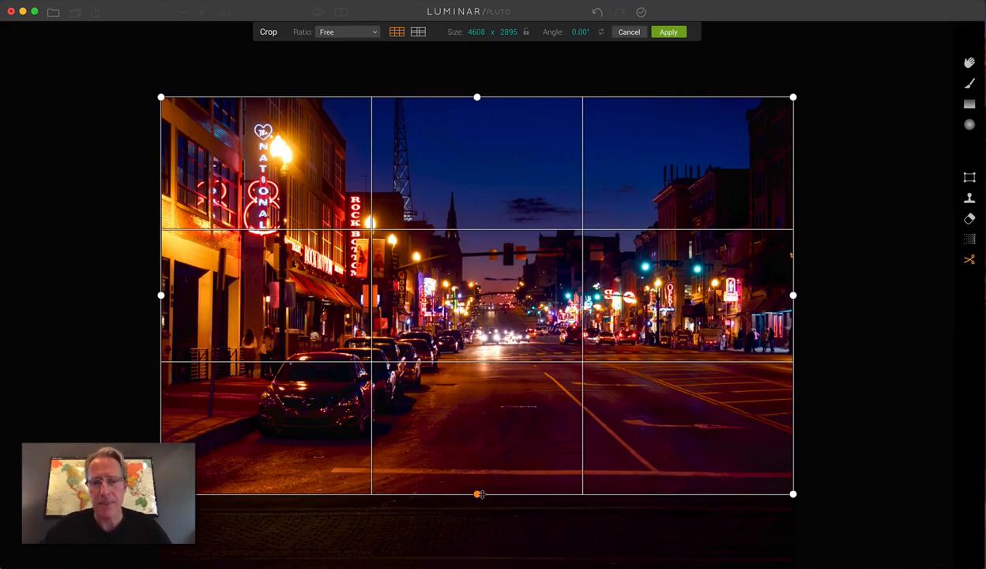
click(672, 32)
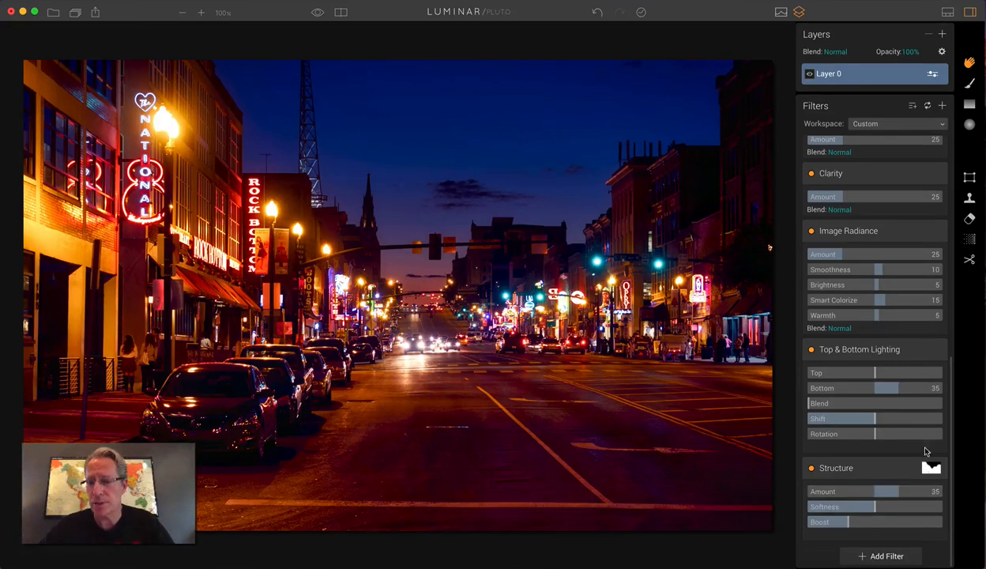
Step: Reopen the photo's crop to check the framing and reapply it at the same size
click(969, 262)
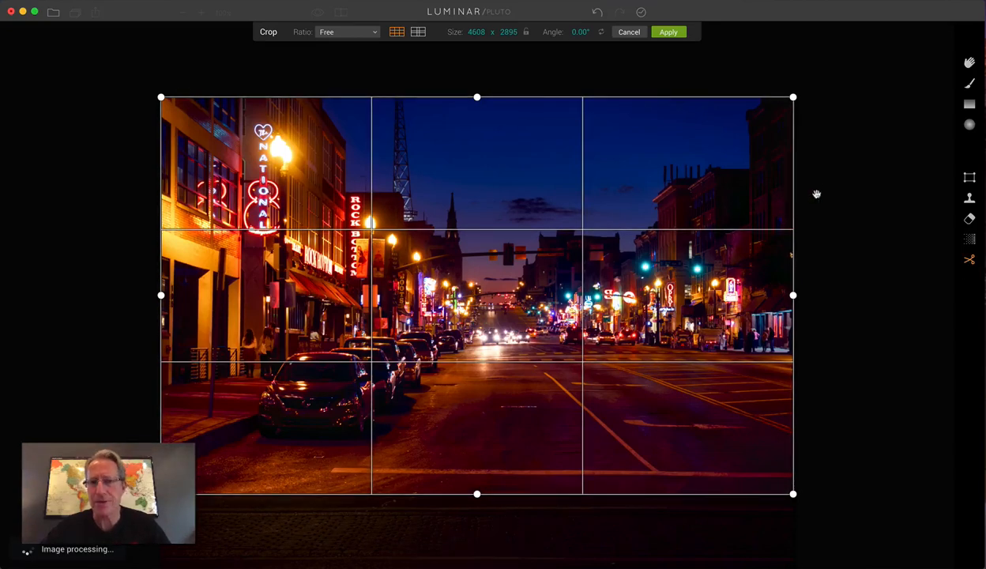
click(669, 31)
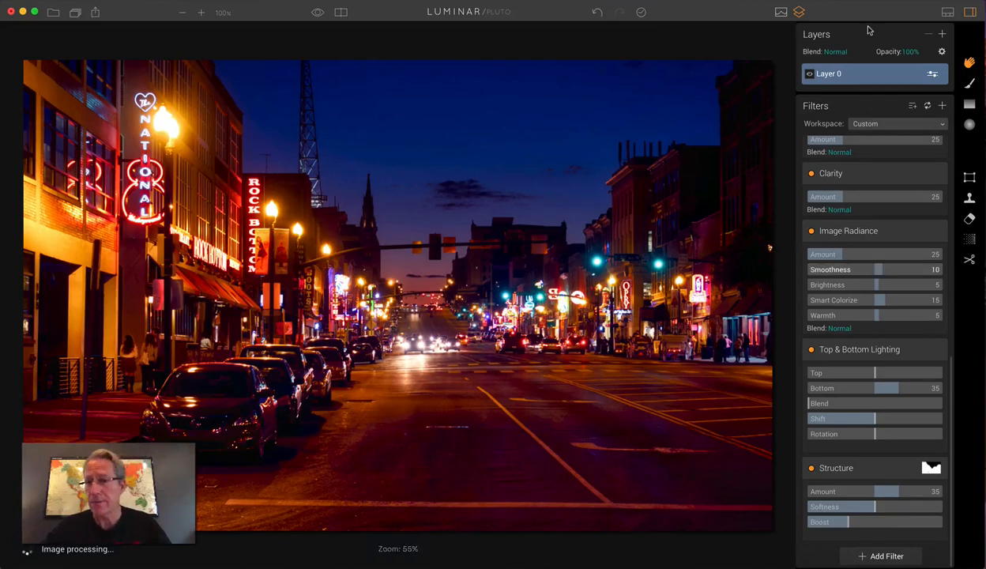
Step: Add a new adjustment layer with the Color Temperature, Color Balance, Exposure and Saturation / Vibrance filters
click(943, 36)
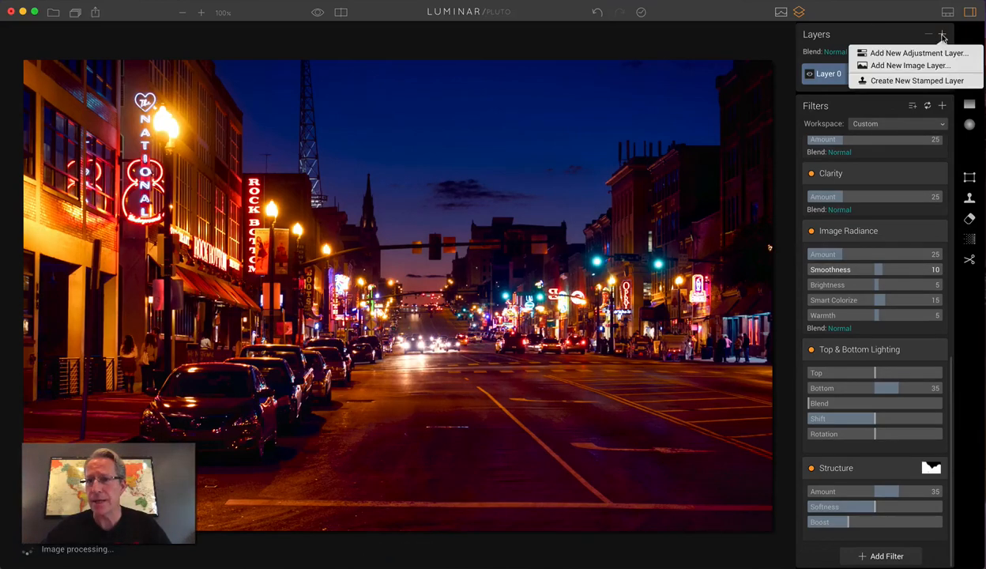
click(918, 54)
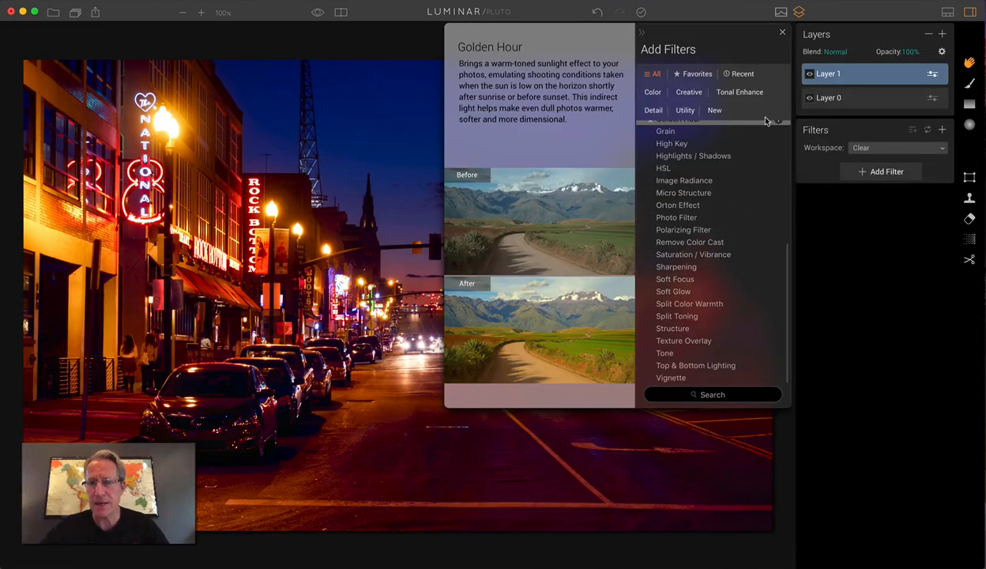
scroll(763, 126, up, 5)
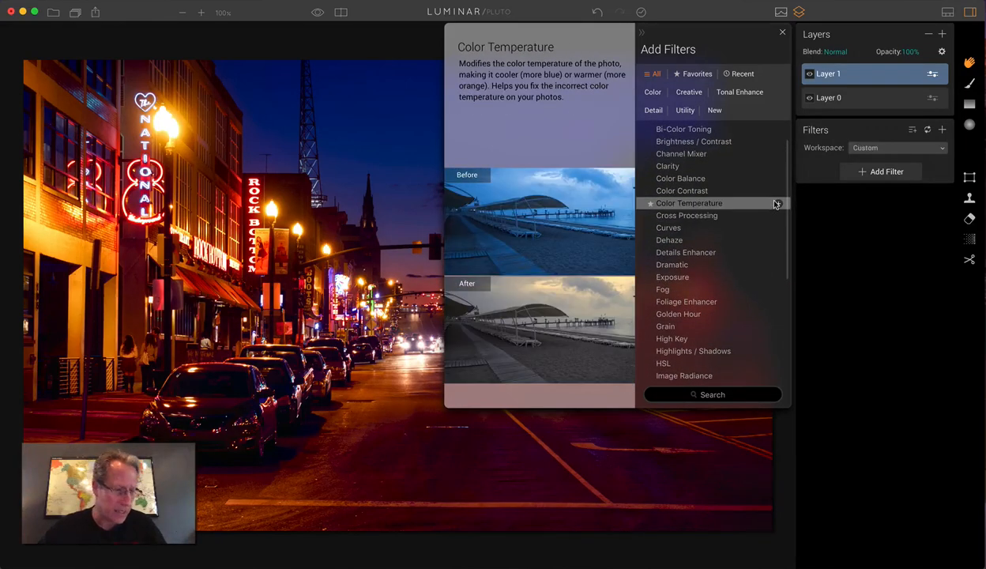
click(777, 203)
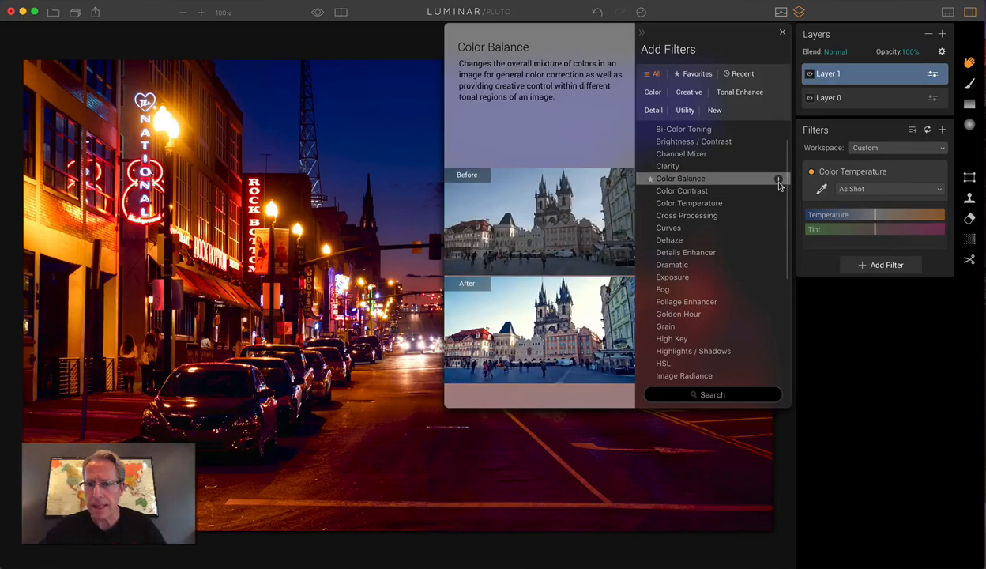
click(778, 181)
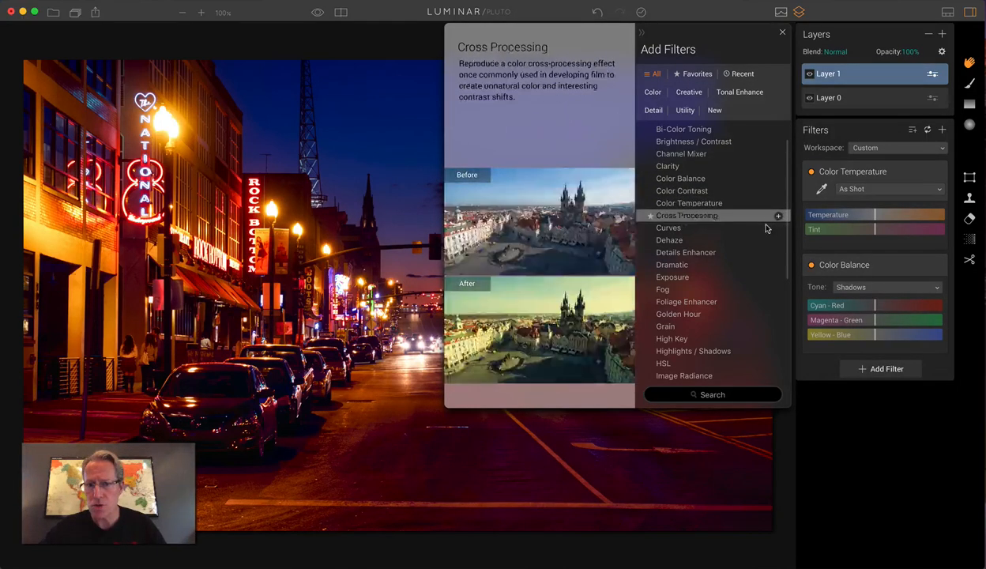
click(777, 278)
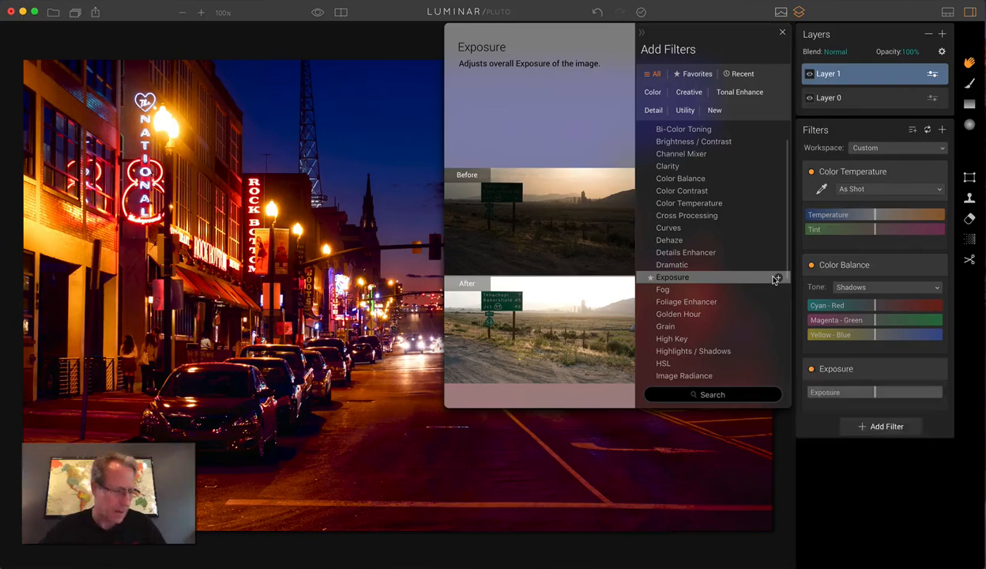
scroll(740, 291, down, 5)
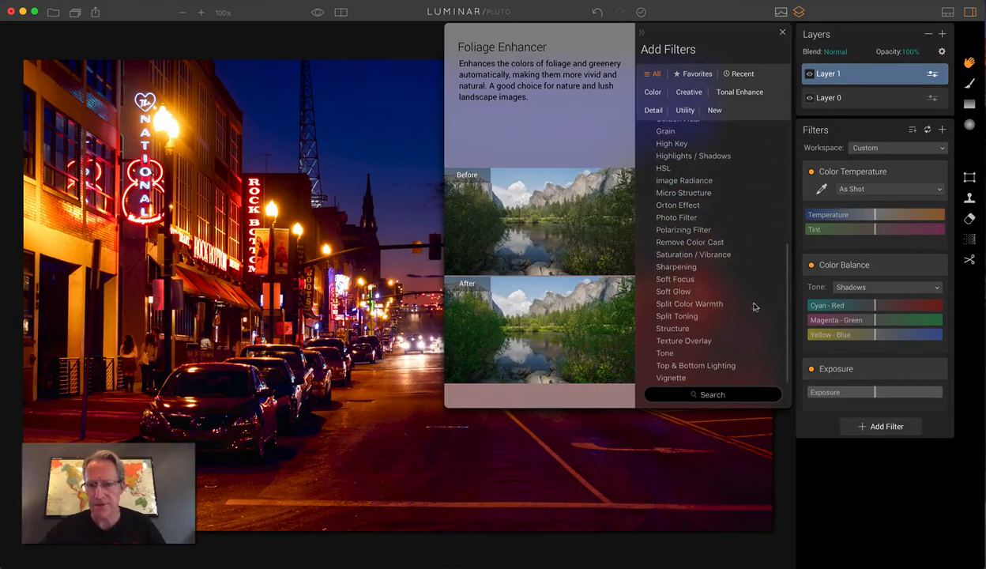
click(779, 255)
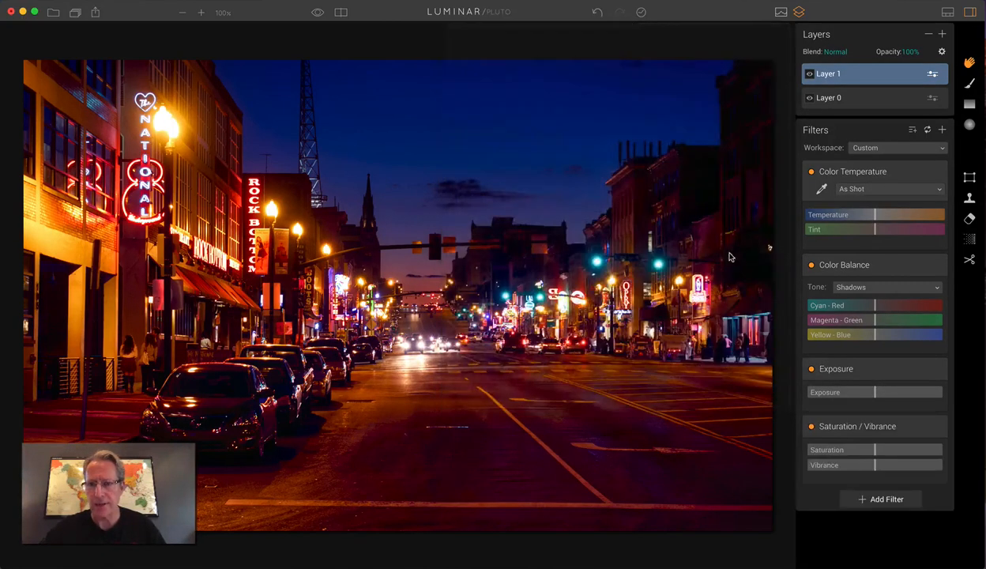
Step: Cool the new layer's Color Temperature by setting Temperature to -19 and Tint to 12
click(873, 215)
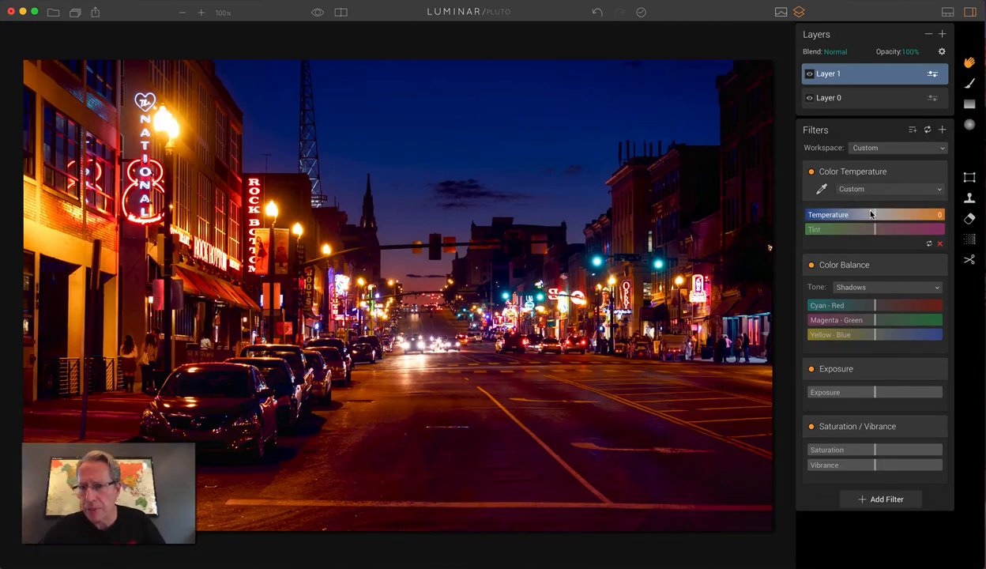
mouse_move(872, 214)
mouse_down()
mouse_move(858, 214)
mouse_move(883, 230)
mouse_up()
click(870, 229)
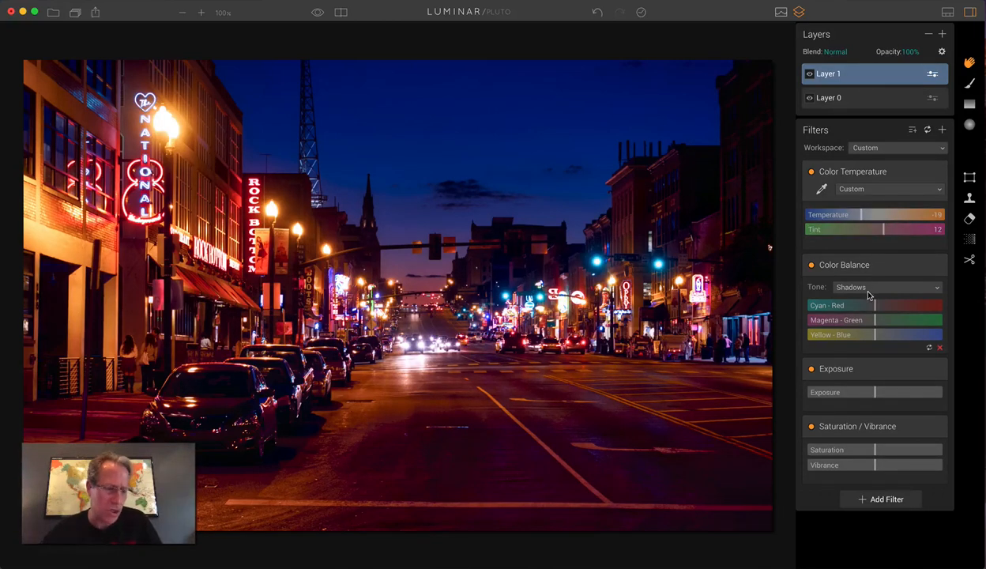
Step: Set the Color Balance shadows to Cyan-Red -15, Magenta-Green -2 and Yellow-Blue 4, and check the filter's effect off and on
drag(872, 311, 860, 311)
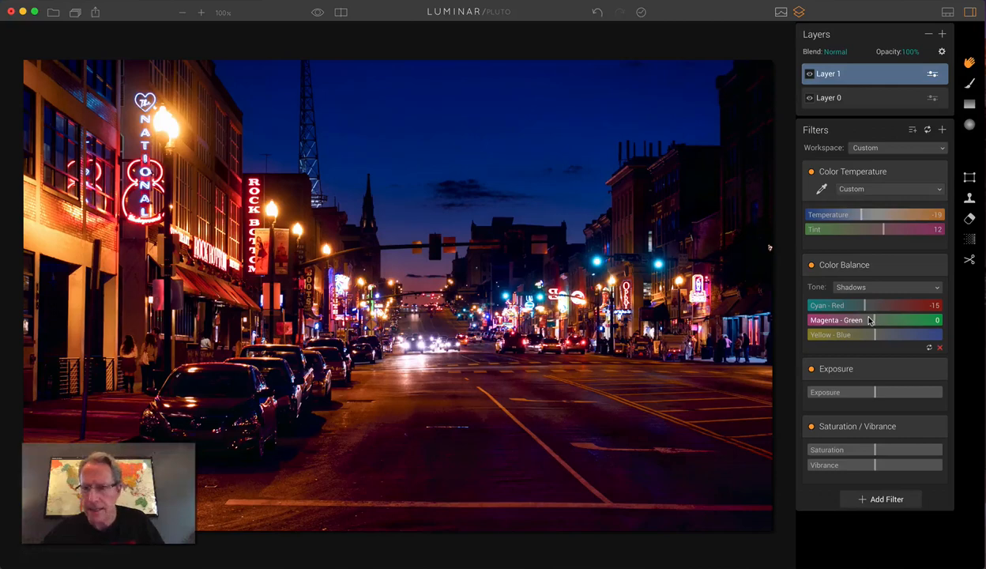
drag(872, 334, 876, 334)
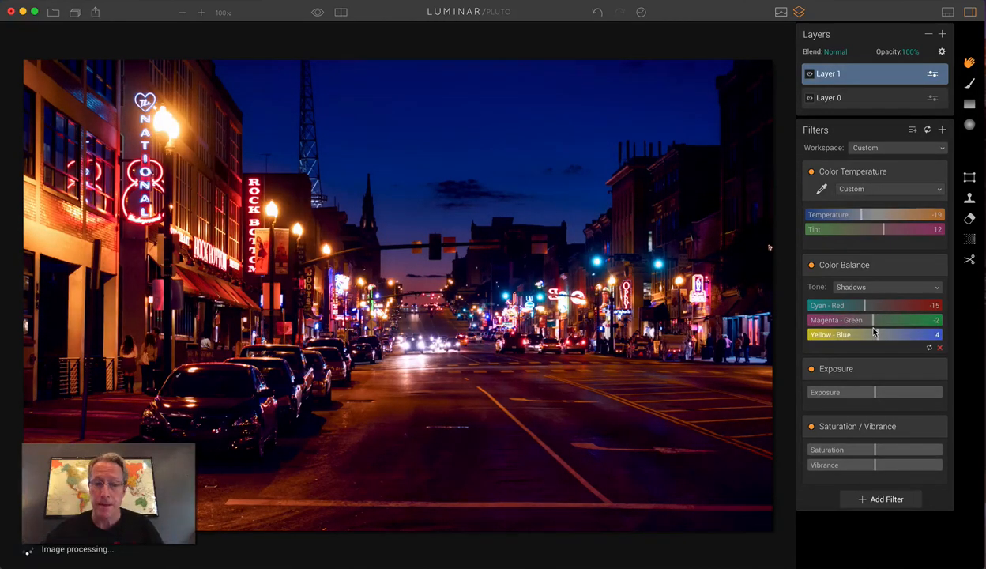
click(810, 267)
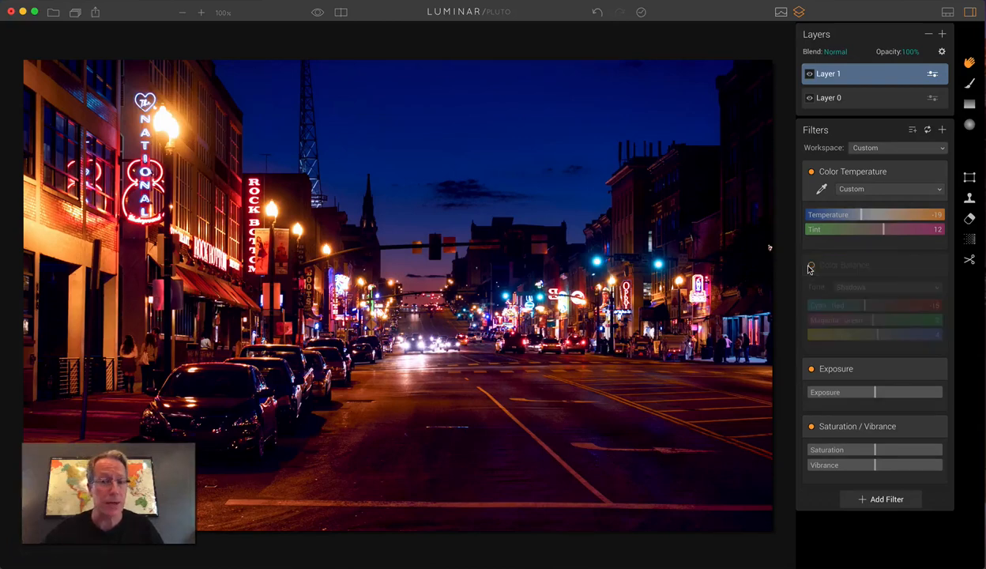
click(810, 267)
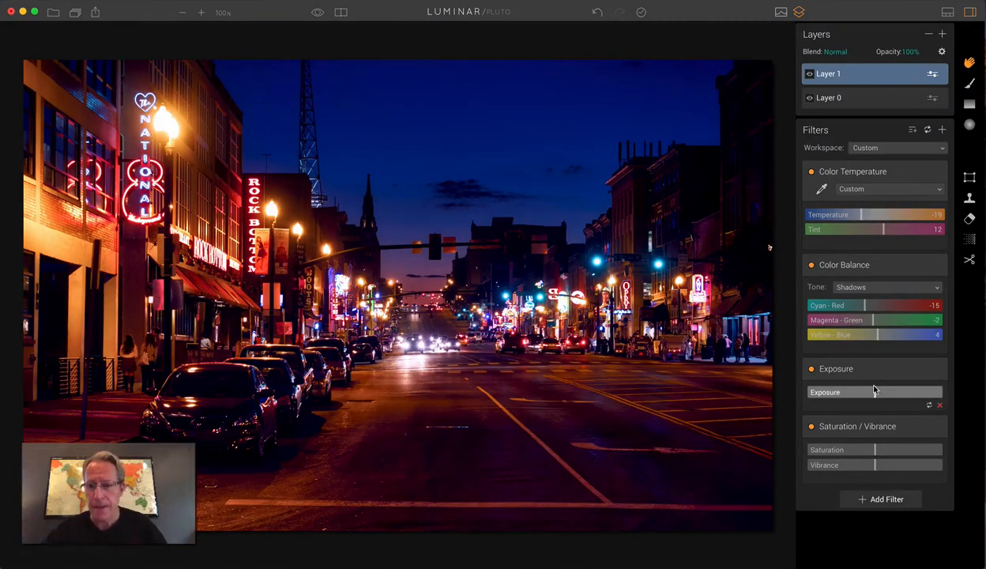
Step: Raise Exposure to 0.82 and reduce Saturation to -16 and Vibrance to -5 on the adjustment layer
drag(874, 393, 876, 393)
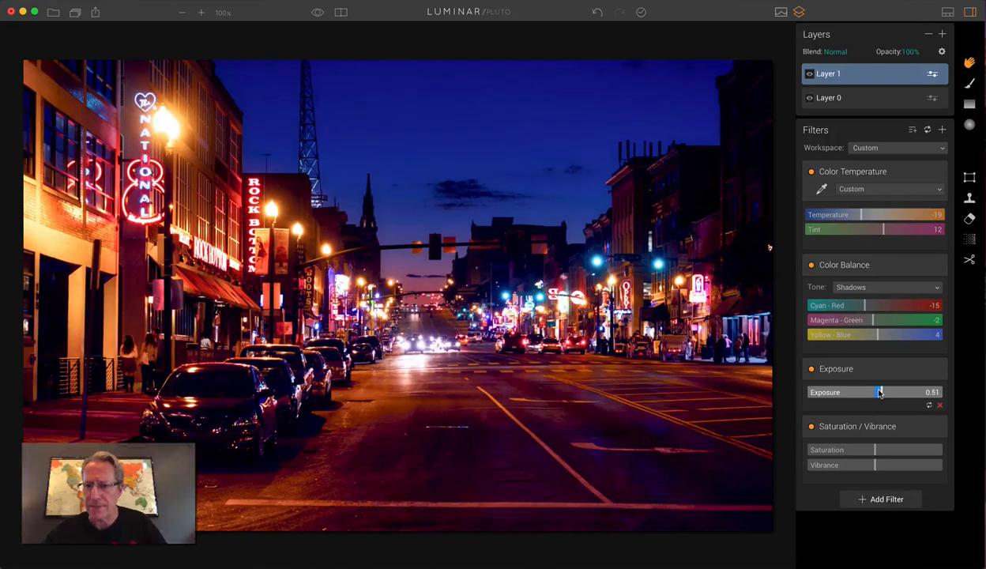
drag(881, 393, 887, 393)
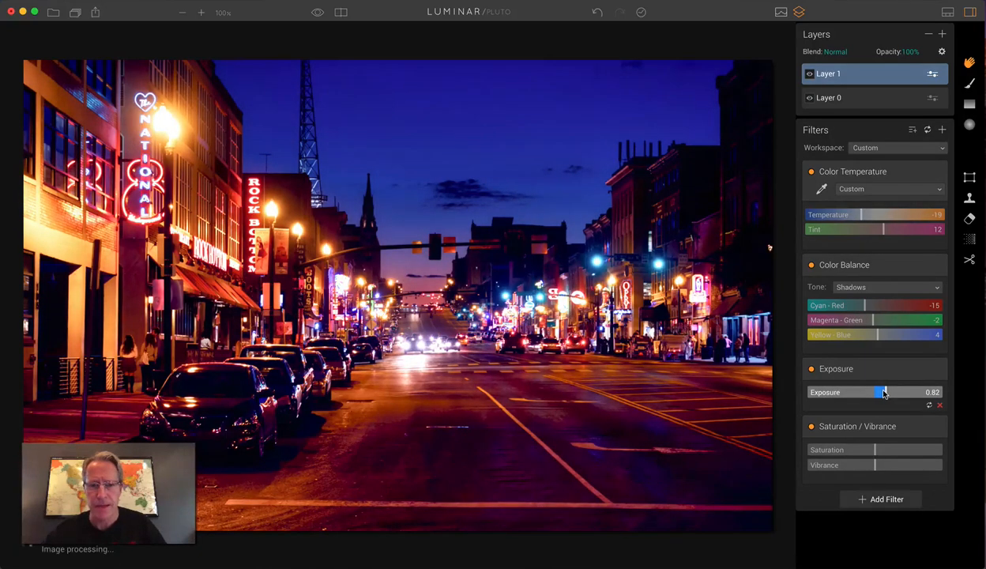
mouse_move(875, 450)
mouse_down()
mouse_move(863, 451)
mouse_move(867, 465)
mouse_up()
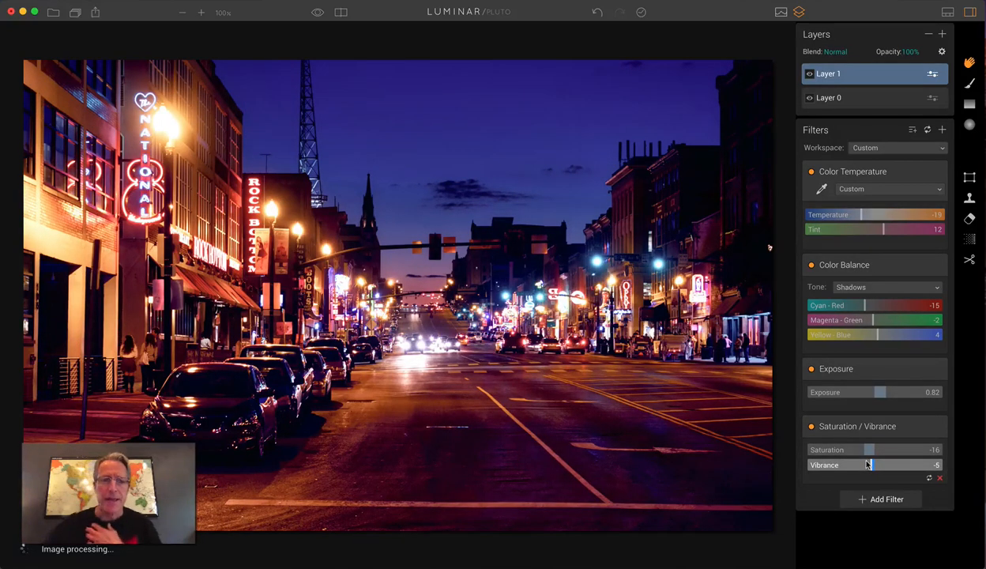
Step: Compare the edit with the original photo, and view it without and with Layer 1
click(341, 13)
click(341, 12)
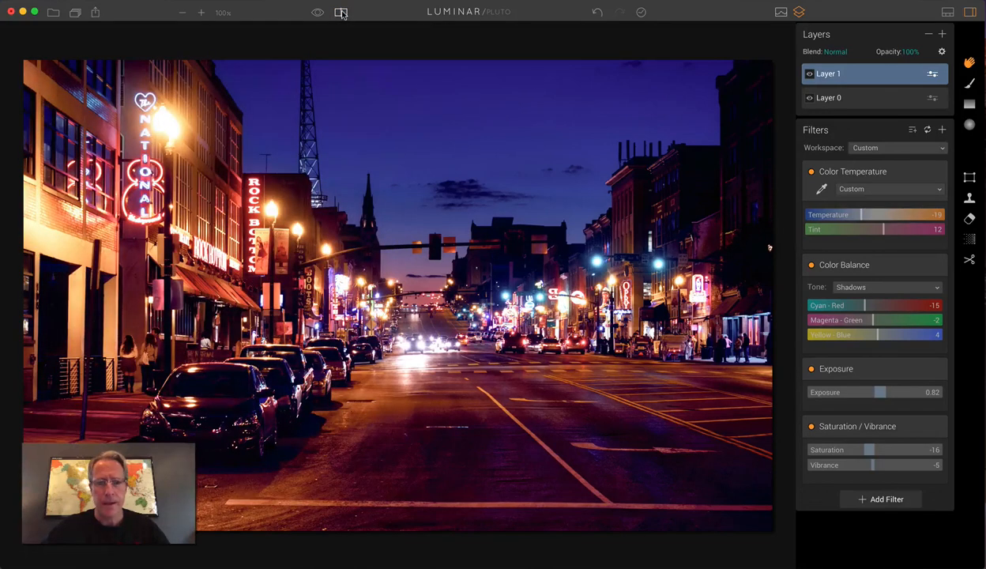
click(810, 75)
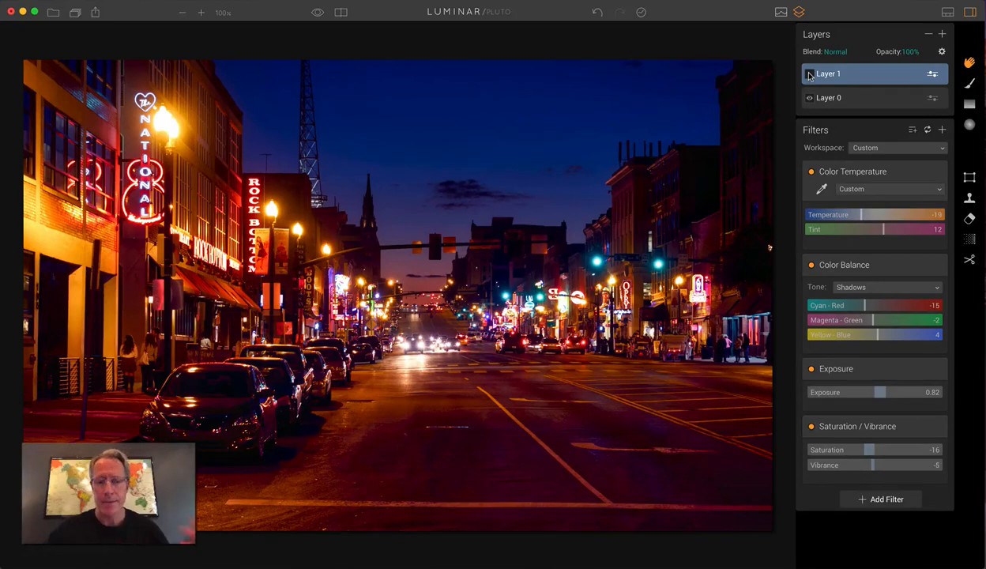
click(809, 74)
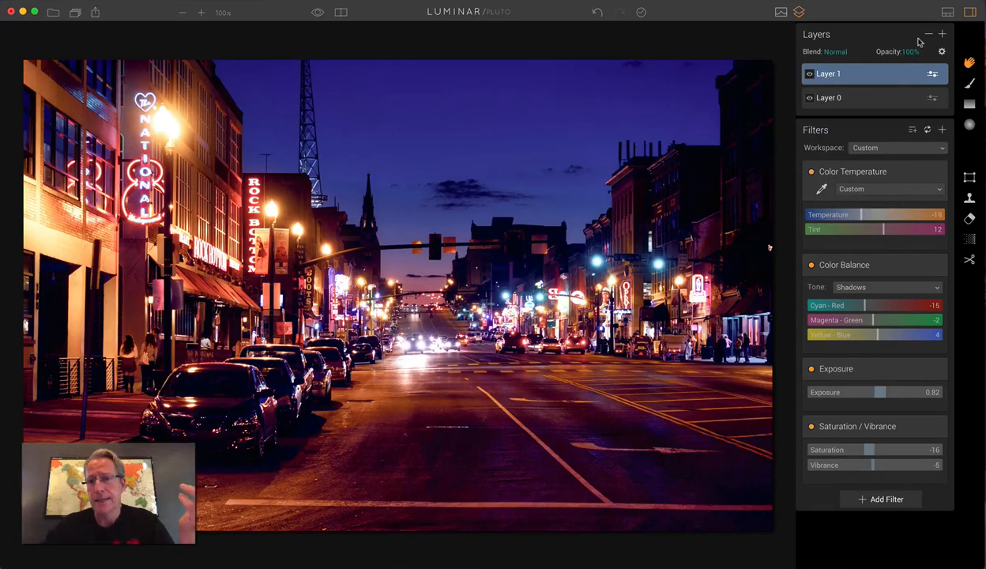
Step: Add Night-sky.jpg from the Clouds and skies folder as a new image layer
click(942, 34)
click(911, 67)
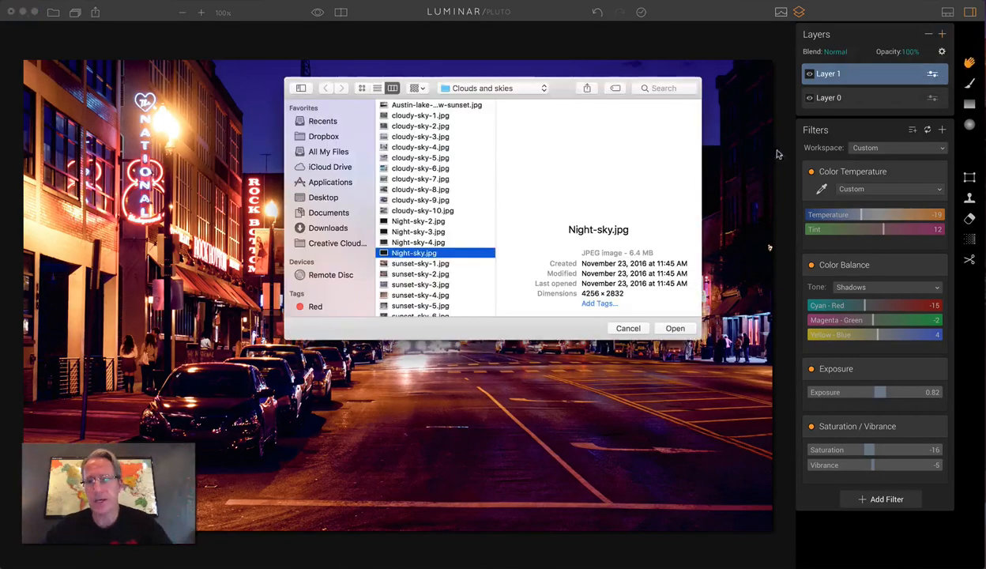
click(675, 328)
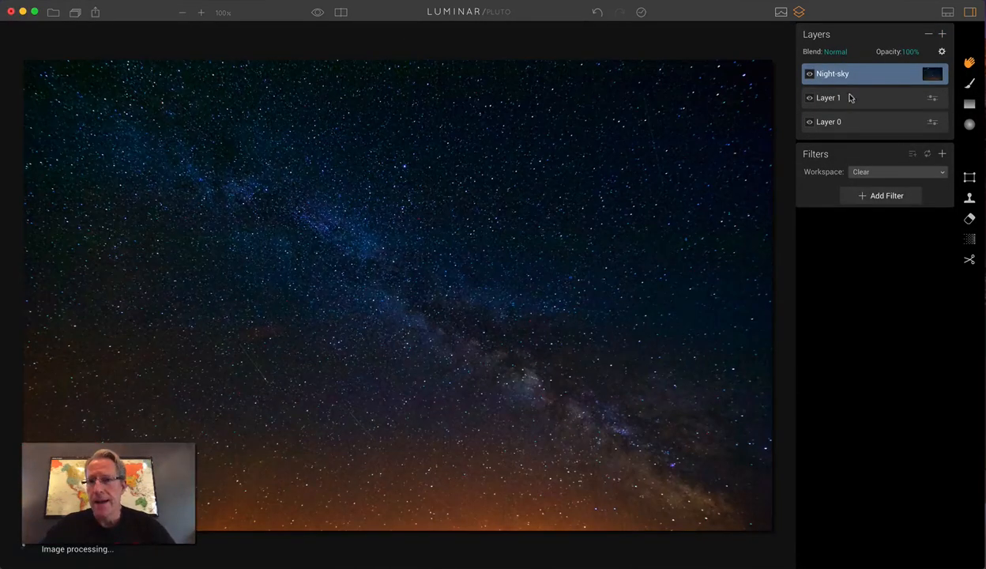
Step: Draw a slanted gradient mask on the Night-sky layer so the stars cover only the upper part of the photo
click(970, 106)
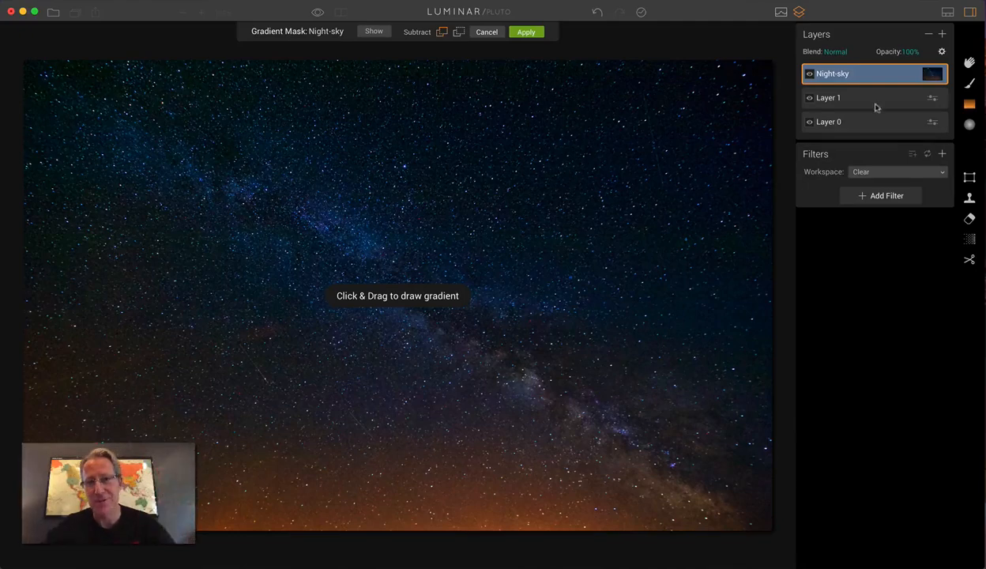
drag(564, 82, 509, 218)
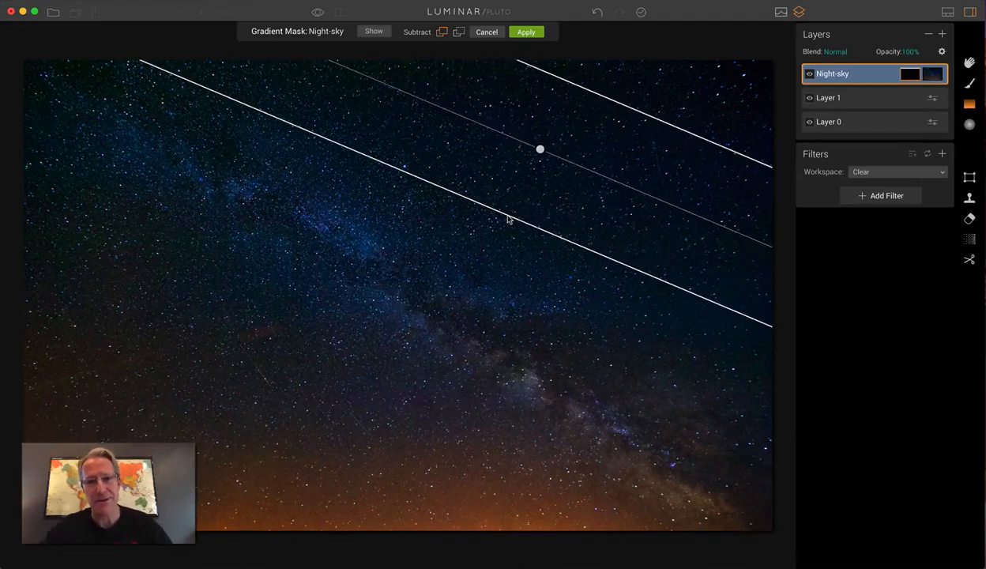
drag(510, 273, 515, 285)
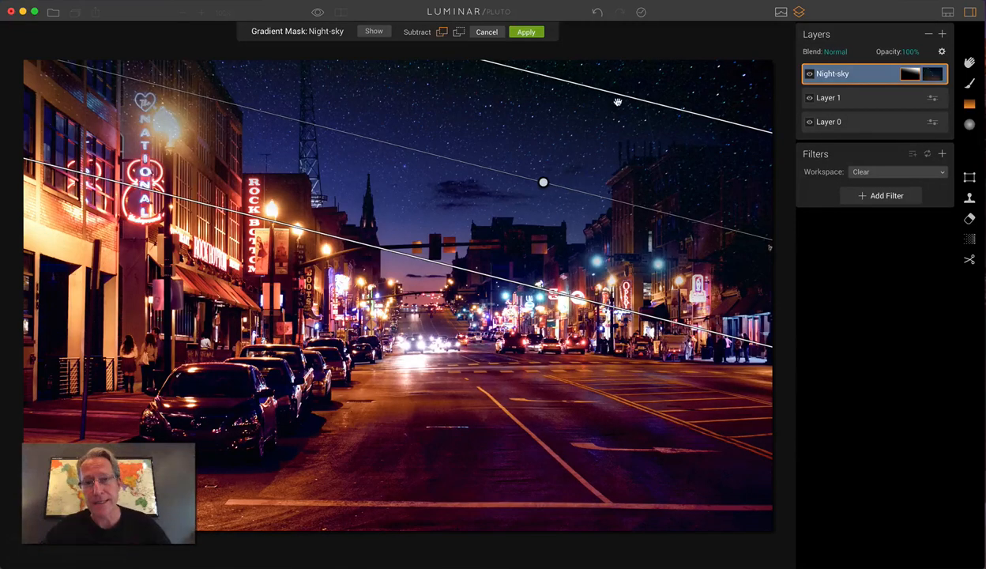
Step: Refine the gradient mask's position, angle and width so the stars fade out just above the street, and apply it
drag(623, 96, 608, 150)
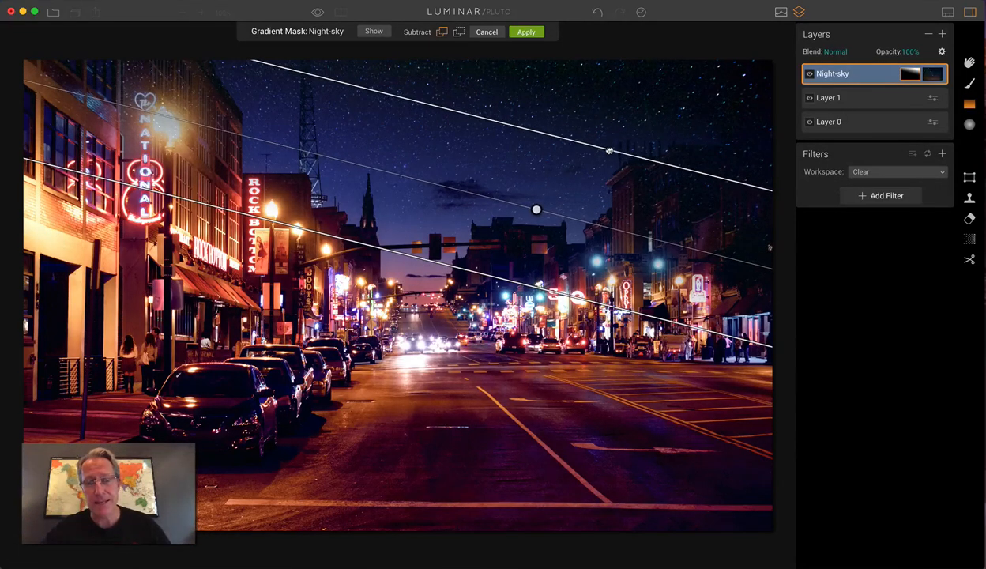
drag(538, 211, 503, 174)
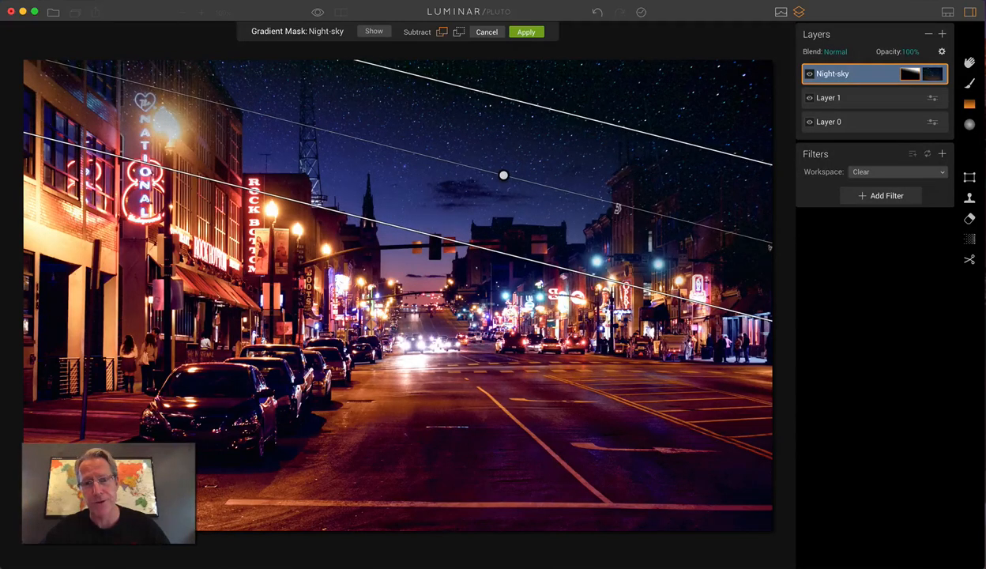
drag(617, 208, 602, 197)
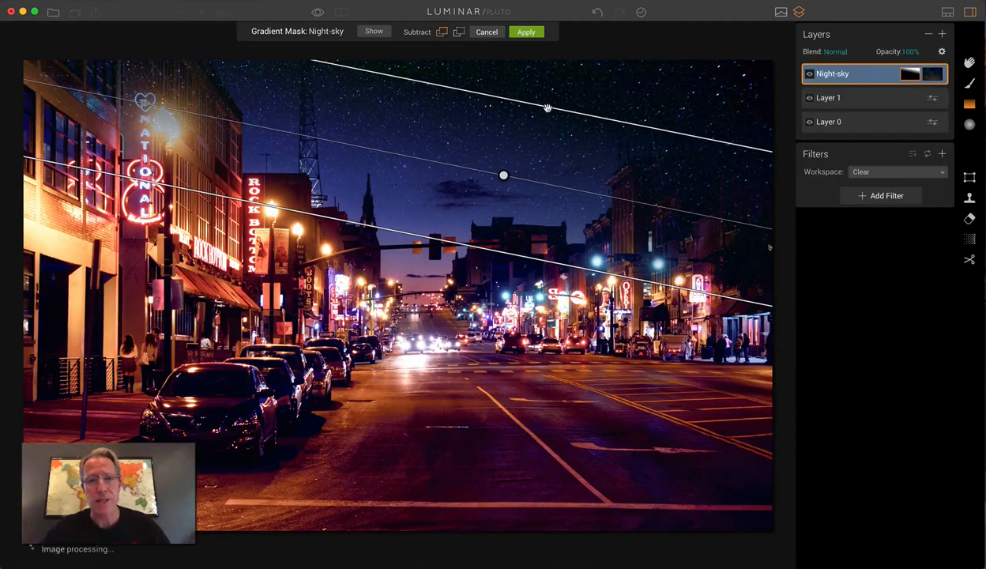
drag(547, 108, 524, 141)
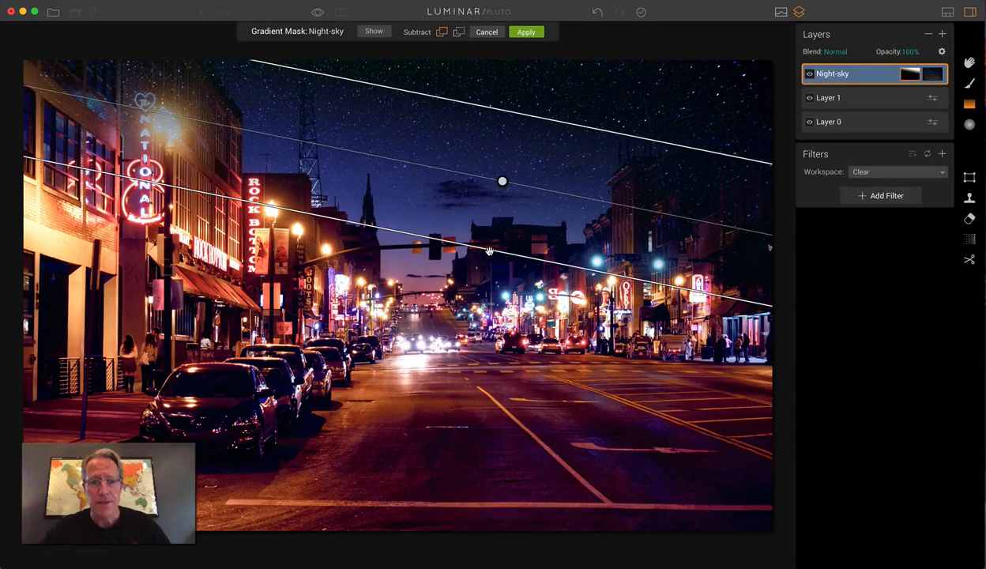
drag(489, 251, 488, 266)
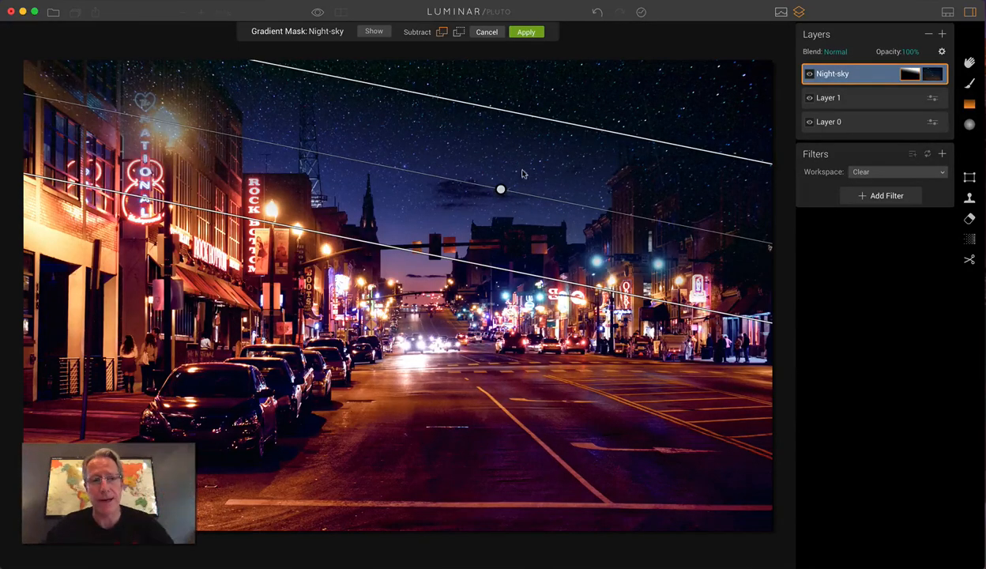
click(526, 32)
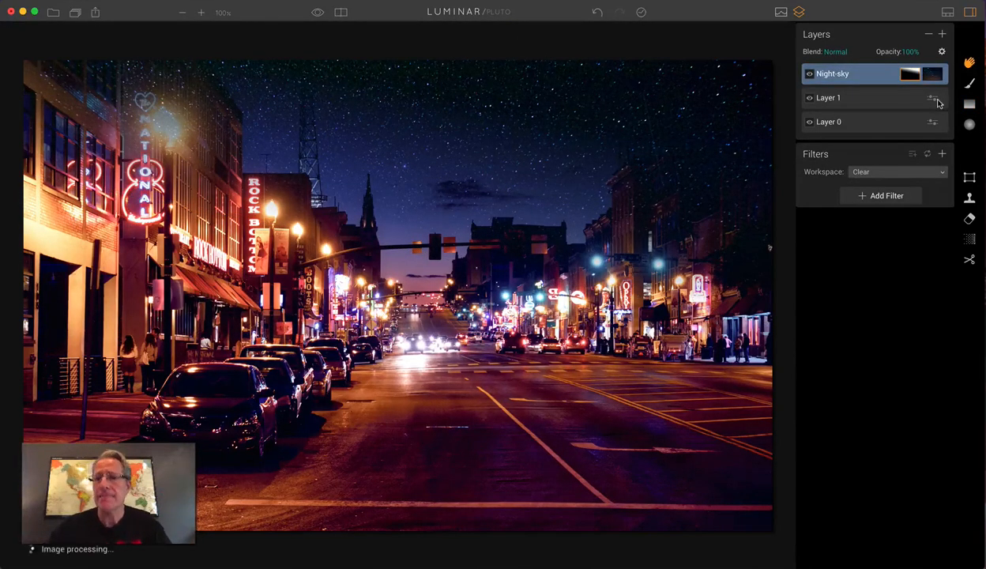
Step: Erase the stars from the buildings and neon sign on the photo's left side, using a size 88 erasing brush on the Night-sky mask
click(938, 76)
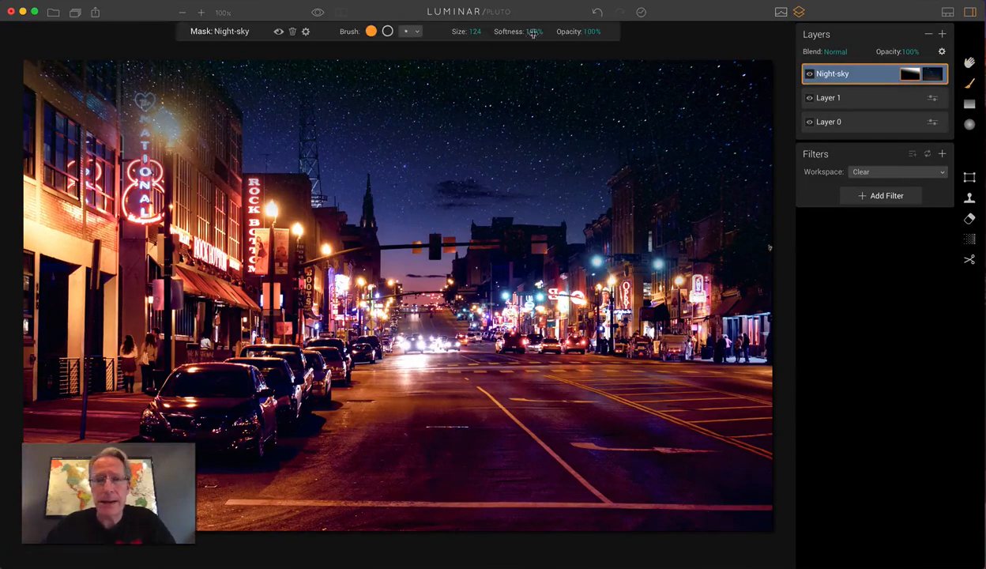
click(387, 31)
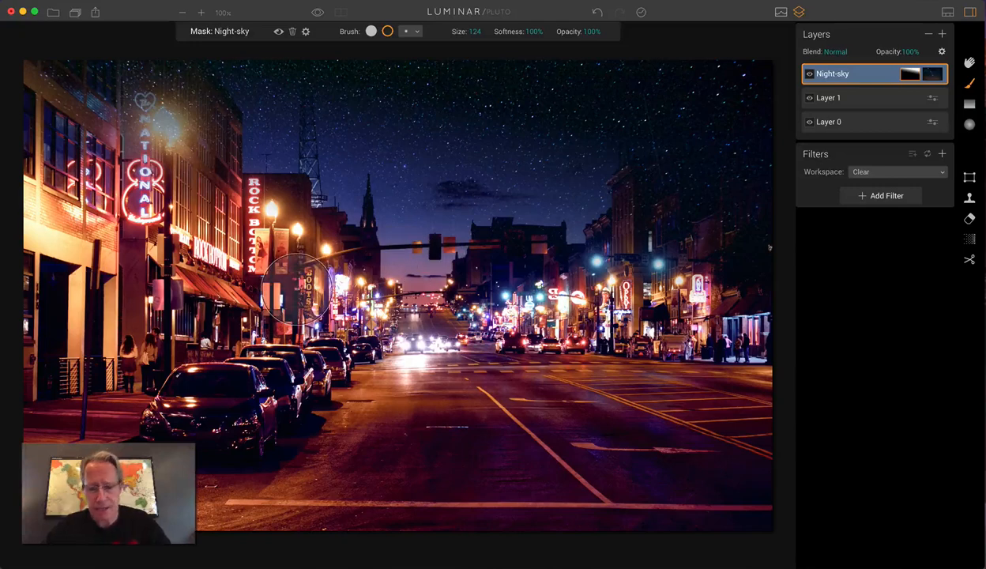
key(bracketleft)
key(bracketleft)
key(bracketleft)
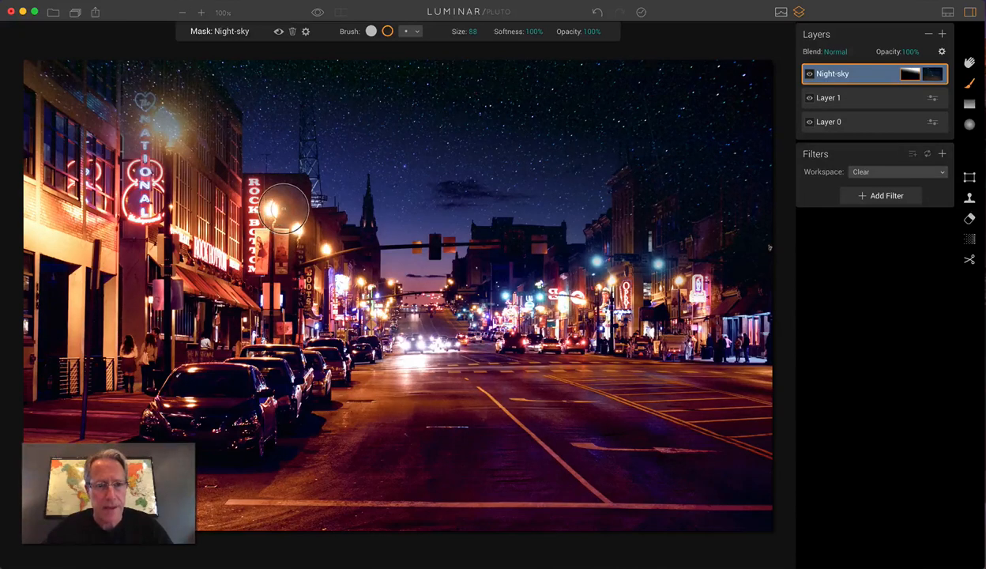
mouse_move(283, 209)
mouse_down()
mouse_move(254, 212)
mouse_move(291, 201)
mouse_move(234, 202)
mouse_move(282, 193)
mouse_move(236, 204)
mouse_move(190, 136)
mouse_move(217, 145)
mouse_move(177, 90)
mouse_move(203, 119)
mouse_move(94, 64)
mouse_move(149, 113)
mouse_move(60, 82)
mouse_move(180, 155)
mouse_move(116, 164)
mouse_up()
mouse_move(114, 164)
mouse_down()
mouse_move(207, 131)
mouse_move(206, 122)
mouse_move(171, 137)
mouse_move(67, 90)
mouse_up()
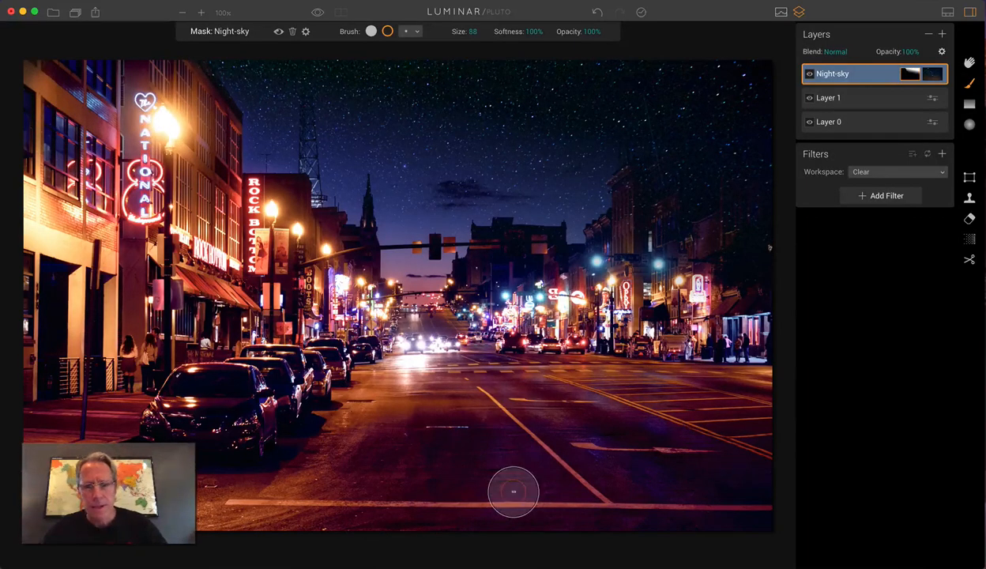
Step: Erase the stars from the right-hand buildings with a size 52 brush, and compare the photo without and with the Night-sky layer
key(bracketleft)
key(bracketleft)
key(bracketleft)
key(bracketleft)
key(bracketleft)
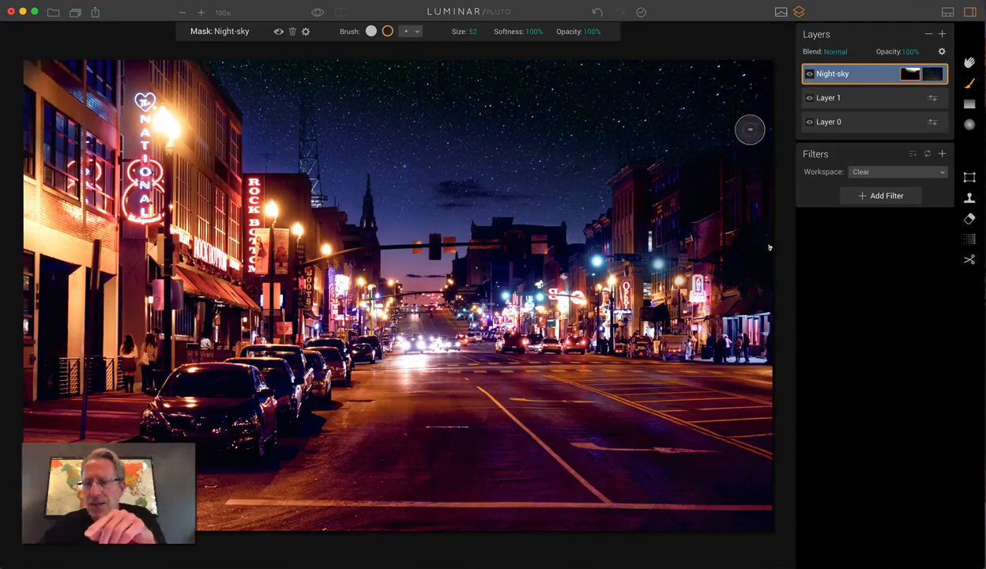
click(808, 75)
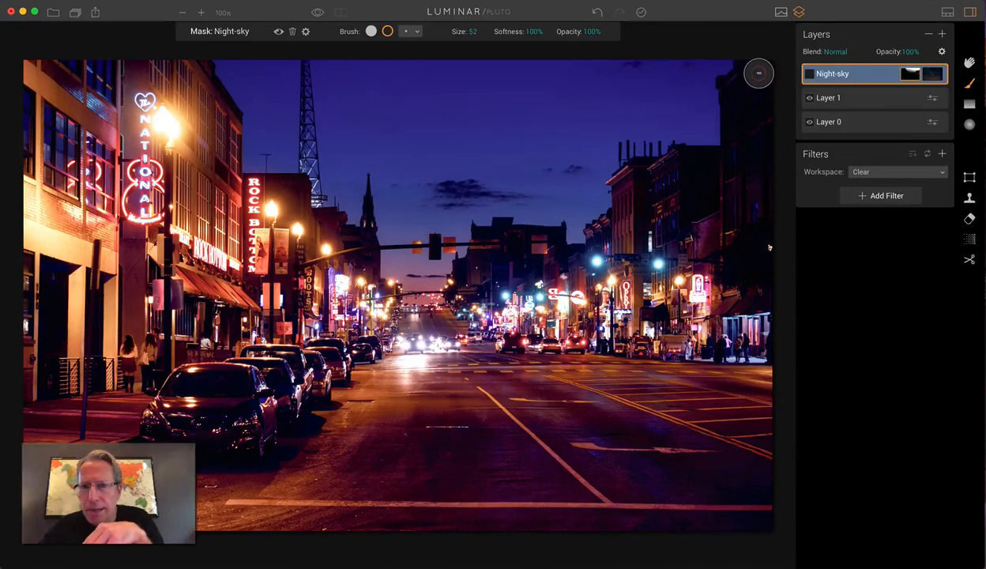
click(809, 75)
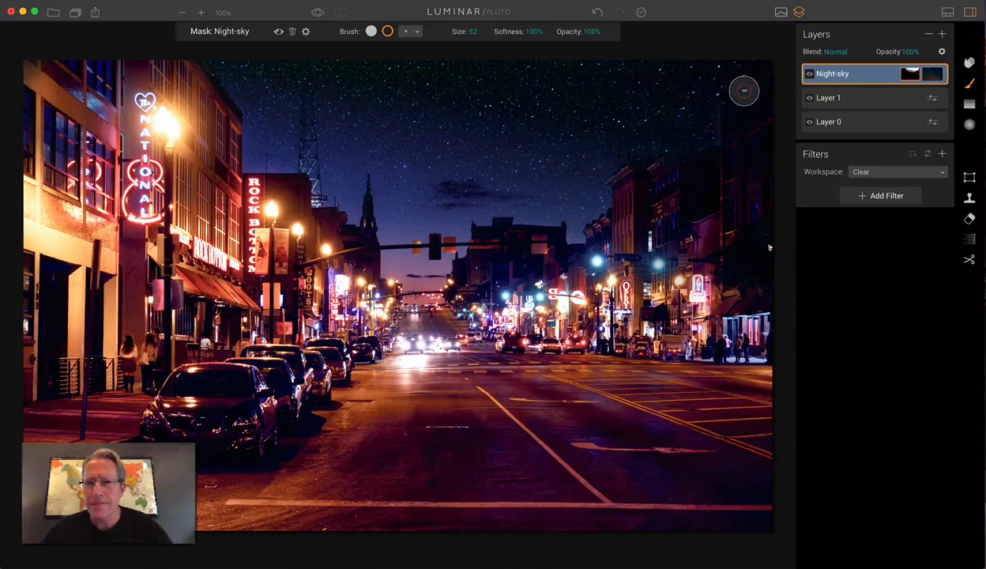
Step: Touch up the Night-sky mask around the building edges with a size 28 brush, lower the brush opacity to 63%, and finish masking
key(bracketleft)
key(bracketleft)
key(bracketleft)
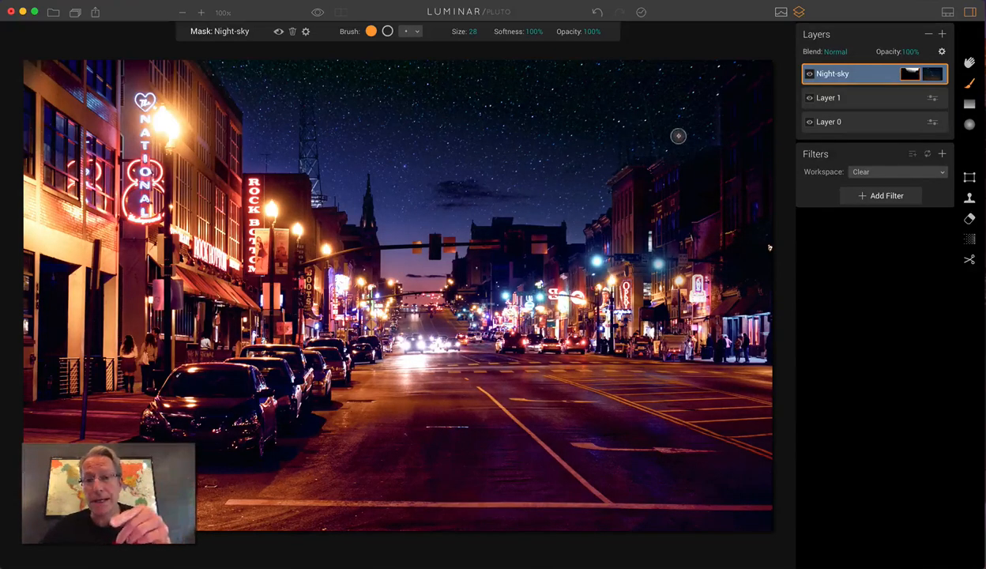
click(595, 35)
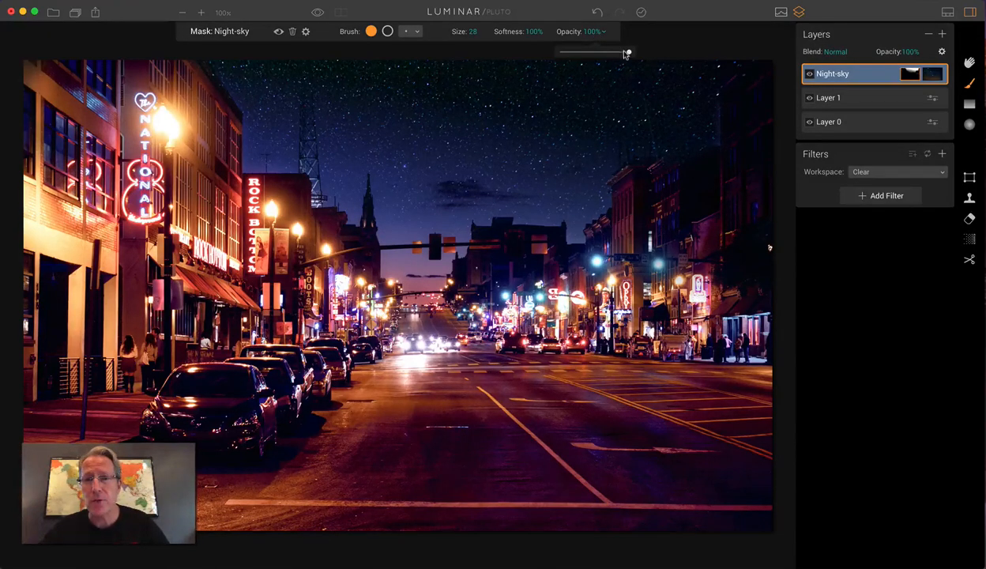
drag(625, 54, 620, 53)
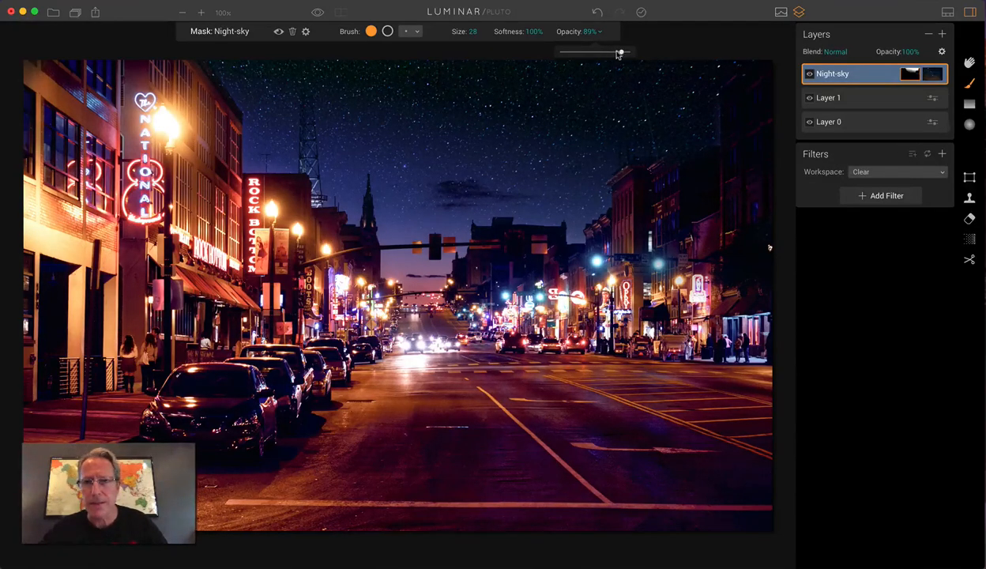
drag(620, 53, 593, 53)
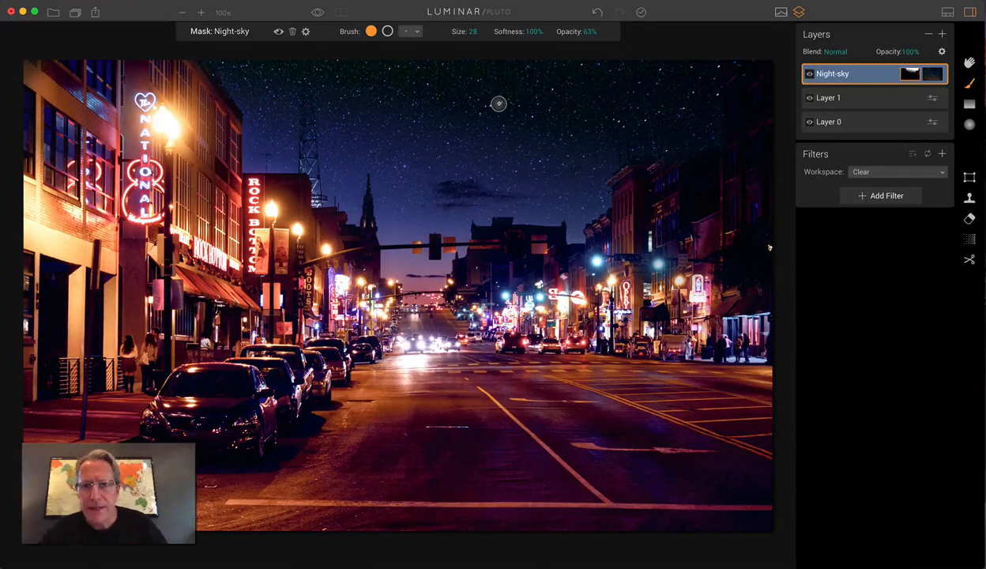
click(386, 31)
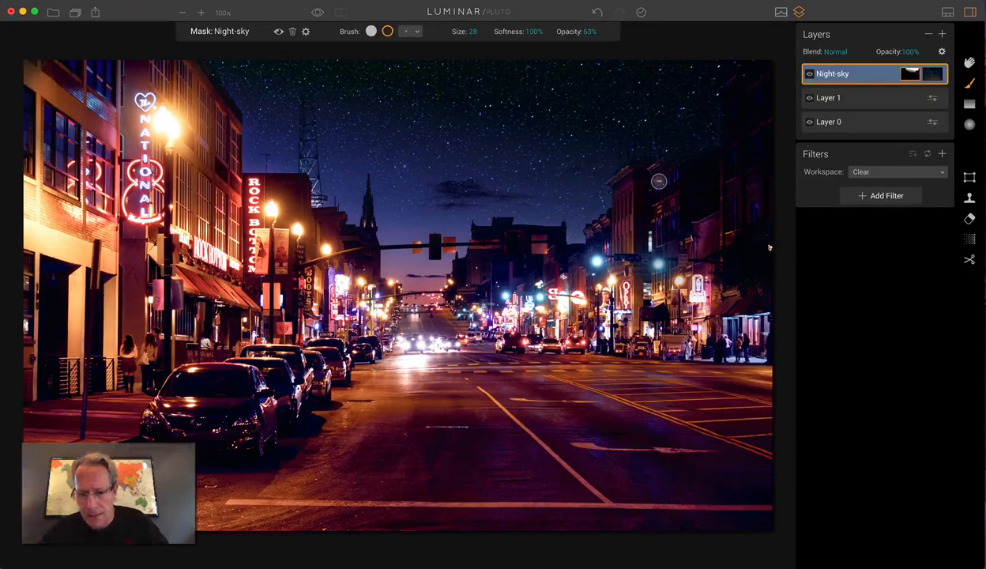
key(bracketleft)
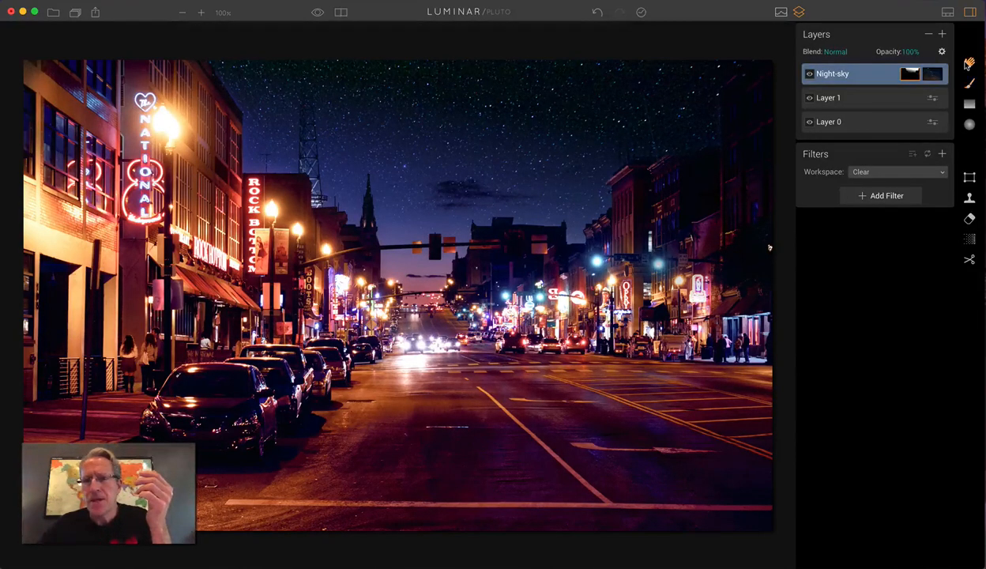
key(h)
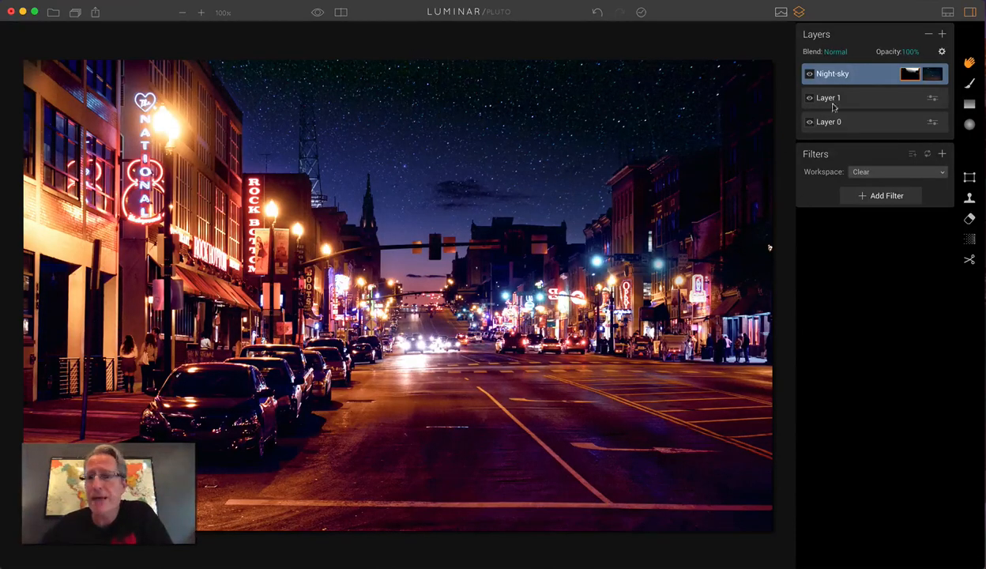
Step: Add a new adjustment layer above Night-sky with the Top & Bottom Lighting and Vignette filters
click(943, 36)
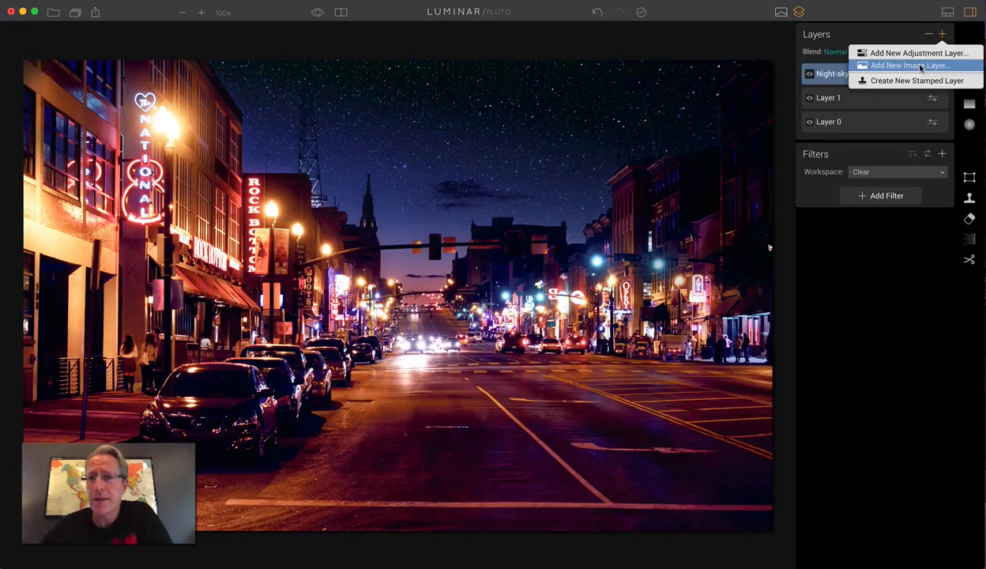
click(917, 54)
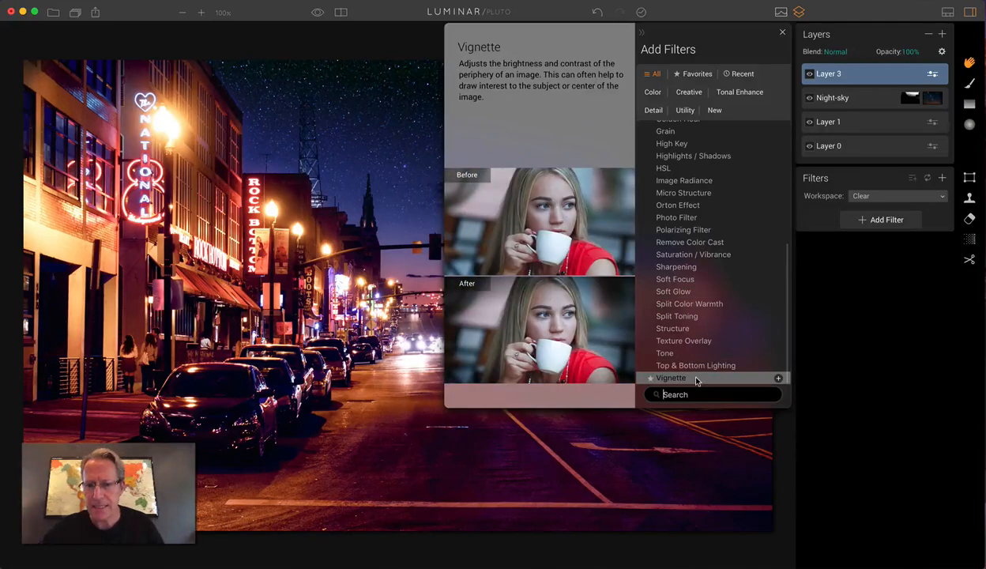
click(777, 368)
click(777, 378)
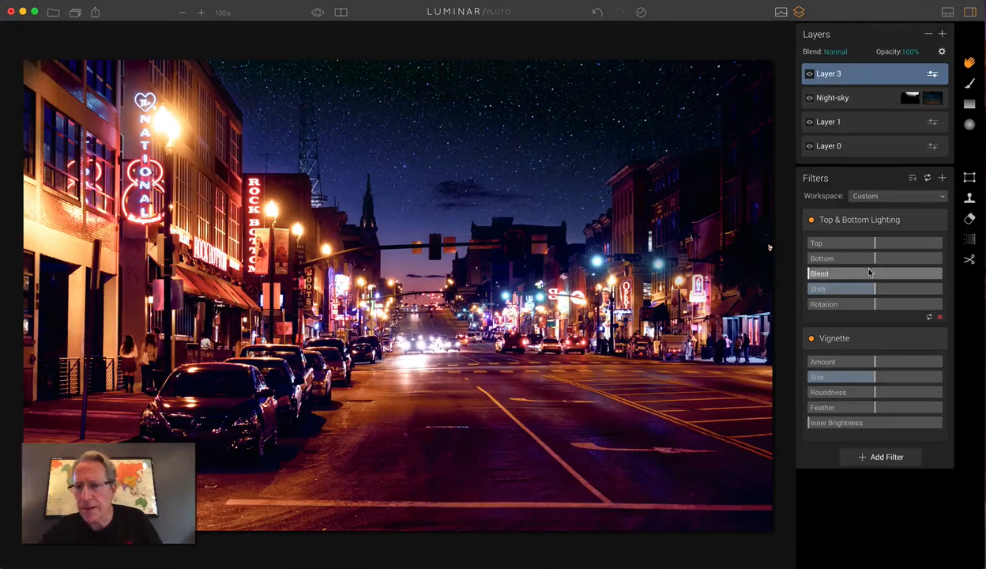
Step: Set the Top & Bottom Lighting filter's Bottom to 19, and the Vignette's Size to 14 and Amount to -66
drag(884, 261, 887, 261)
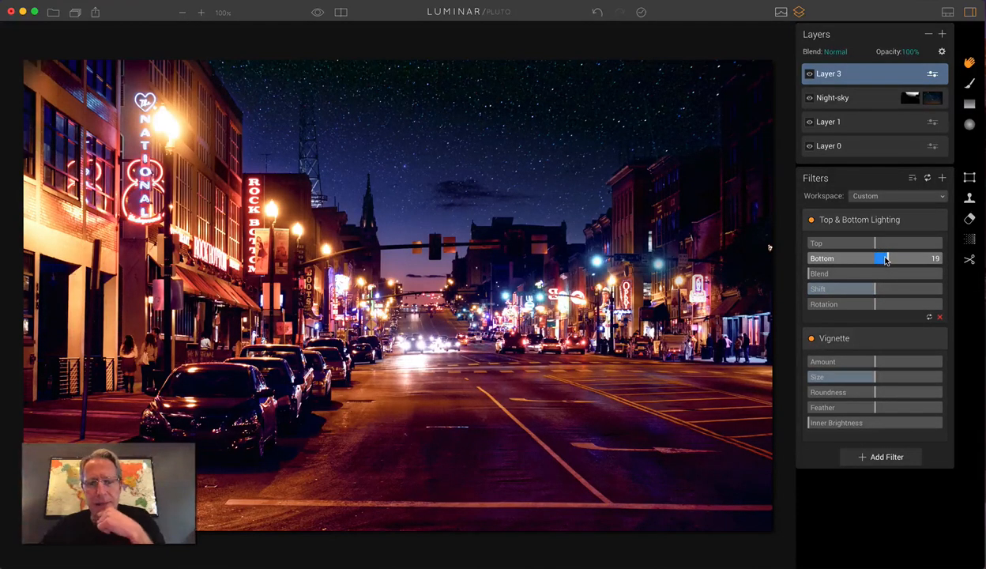
drag(887, 261, 886, 261)
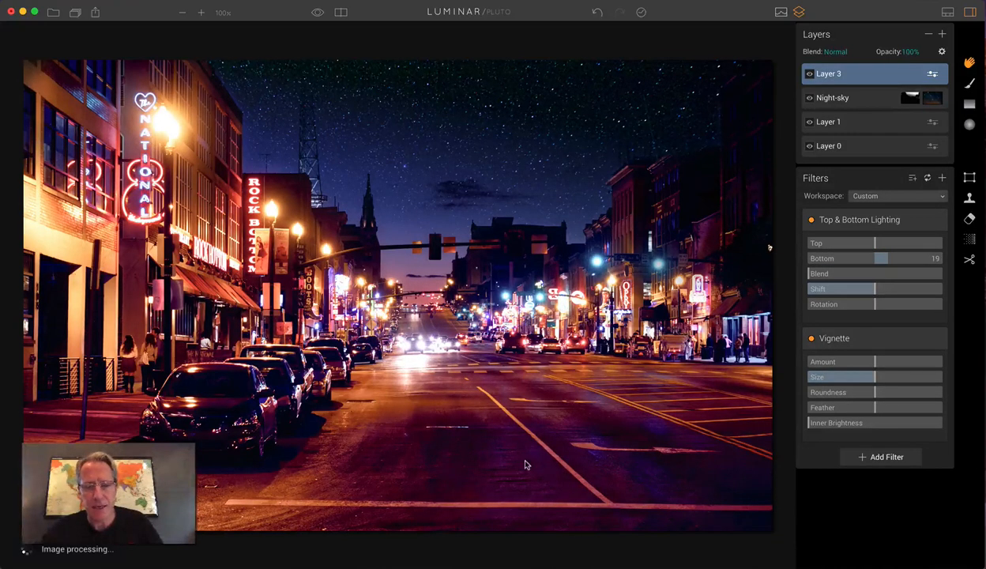
drag(863, 385, 836, 378)
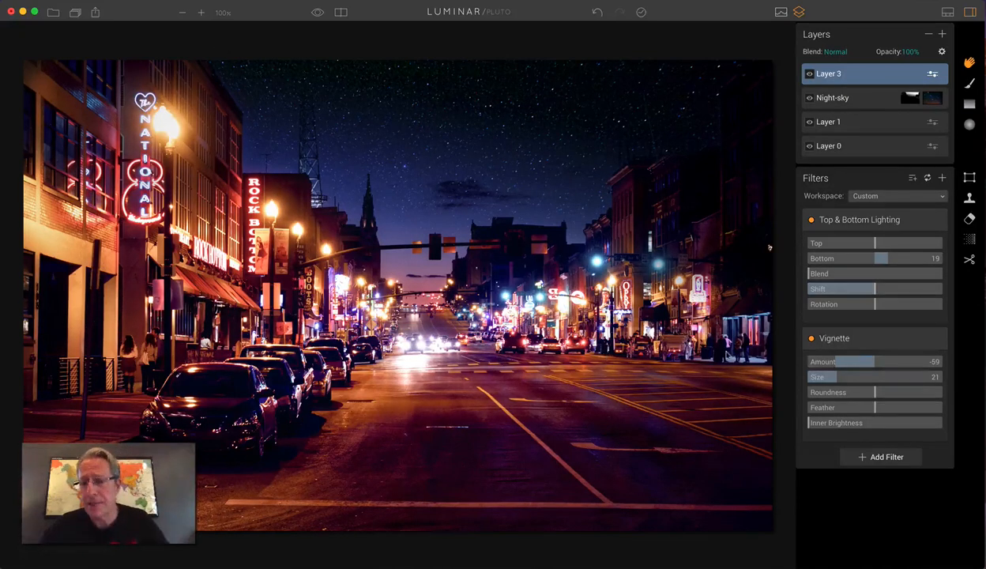
mouse_move(832, 384)
mouse_down()
mouse_move(814, 380)
mouse_move(822, 381)
mouse_up()
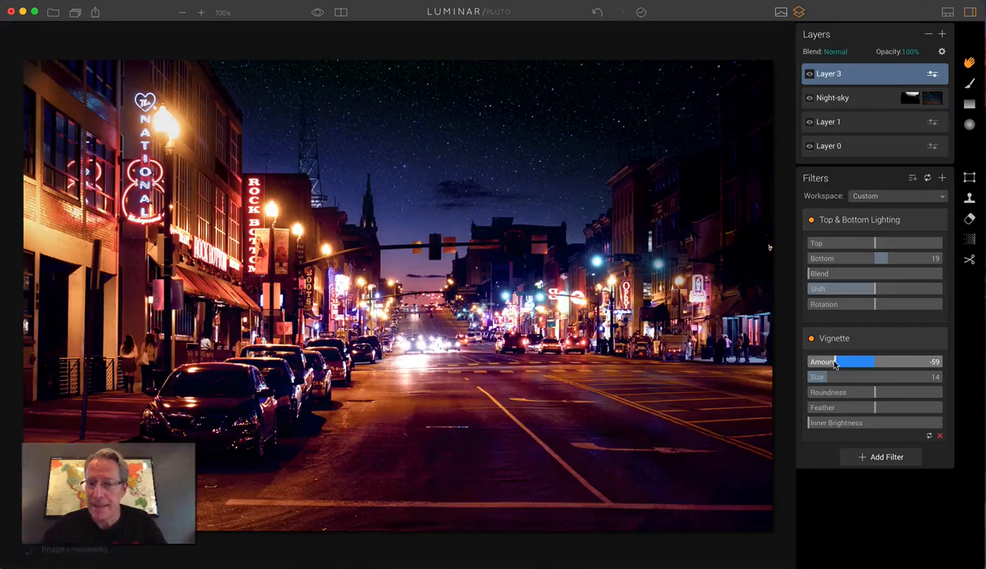
drag(833, 364, 815, 362)
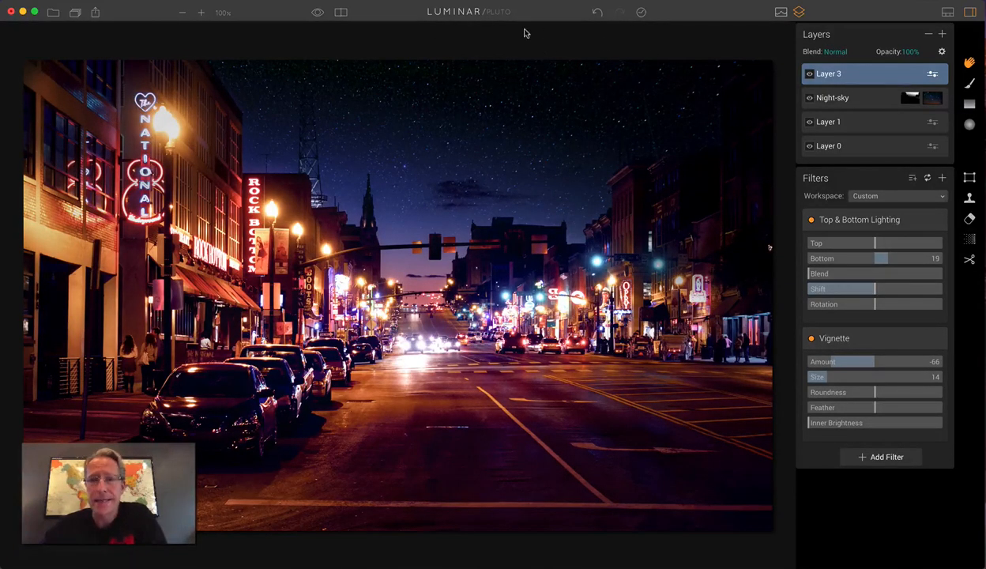
Step: Compare the finished edit with the original across the whole photo in the split before/after view, and close the comparison
click(340, 14)
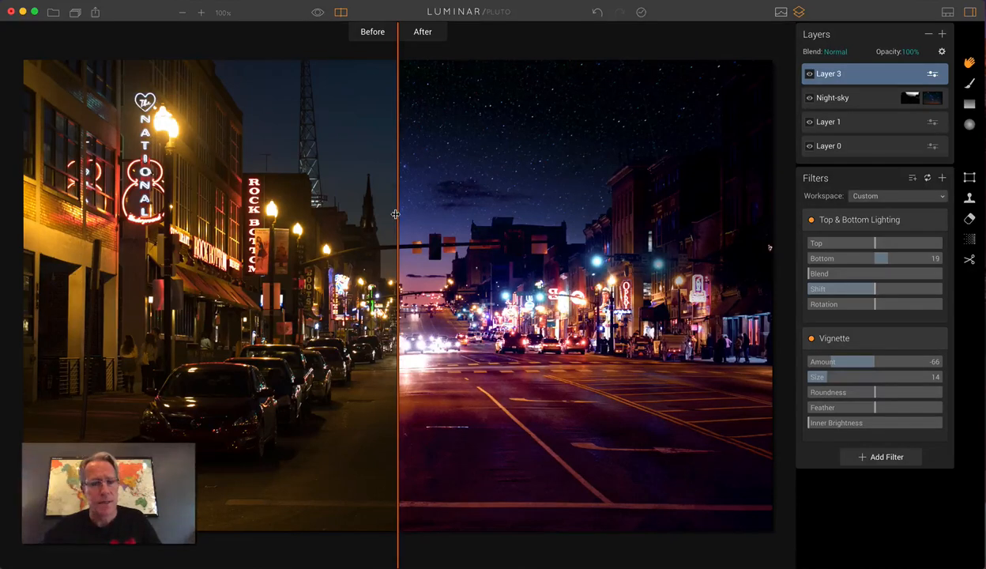
drag(395, 213, 735, 220)
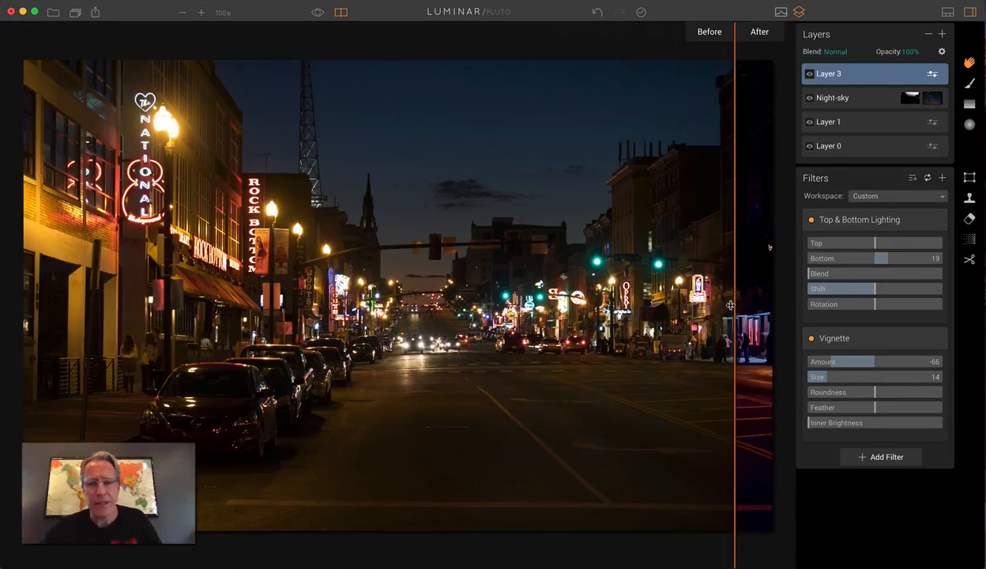
drag(709, 298, 198, 281)
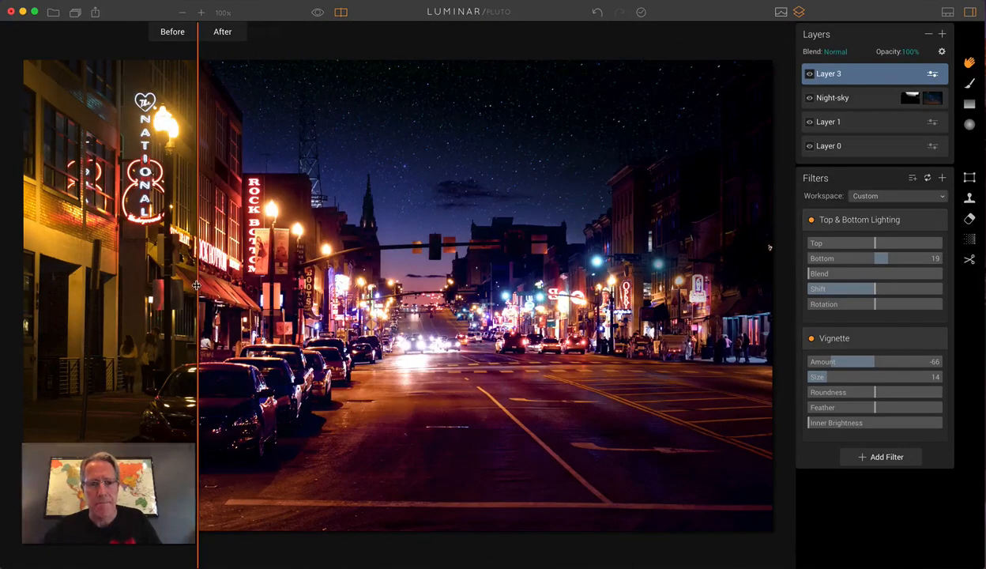
click(339, 15)
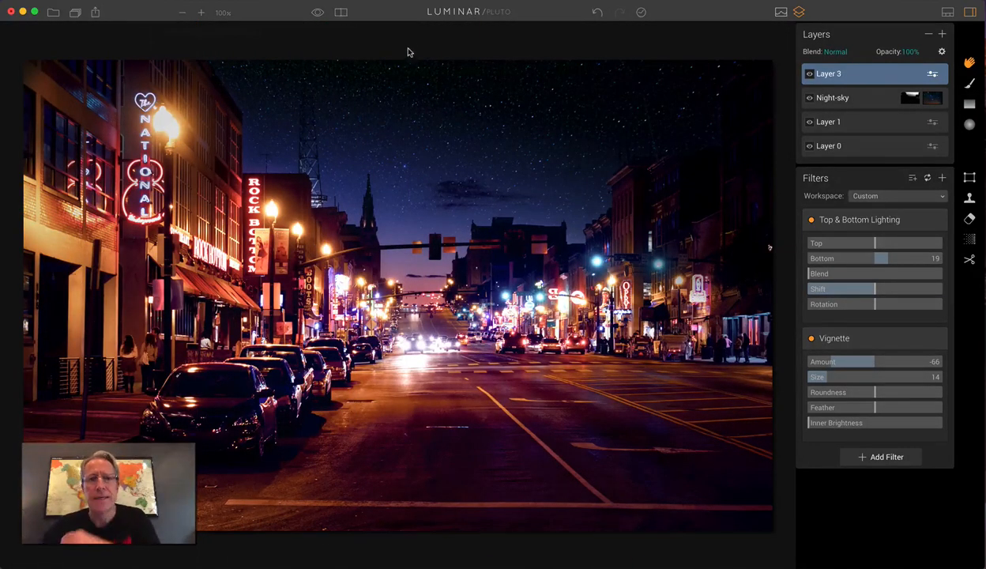